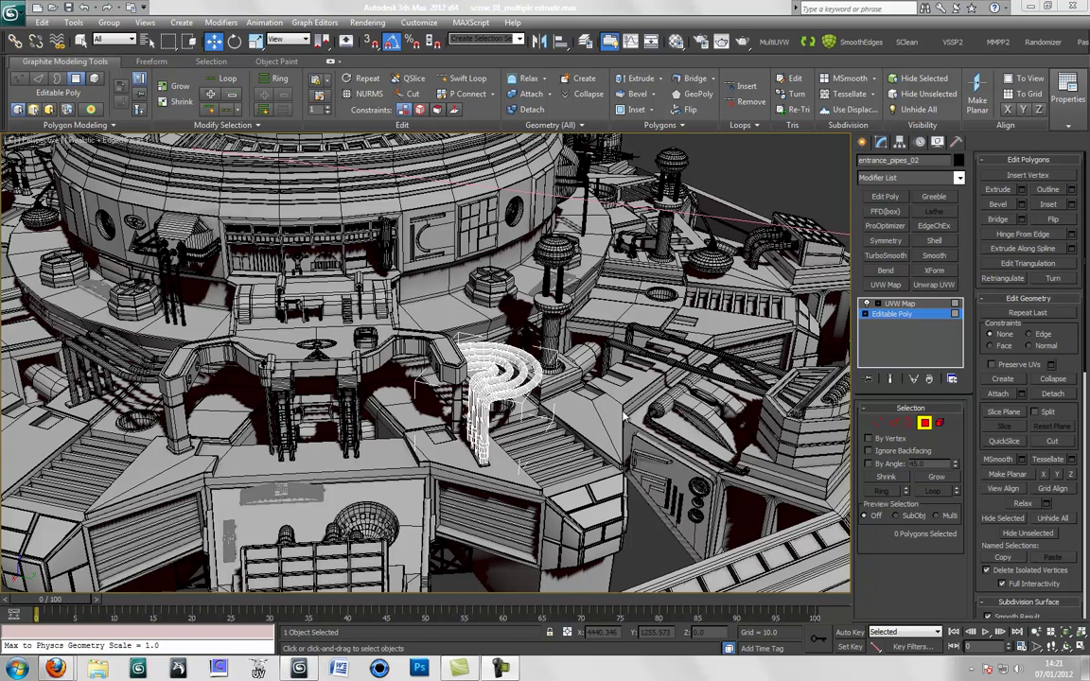
- Examine the entrance pipes and the pipework on the underside of the building model
scroll(453, 388, "up", 4)
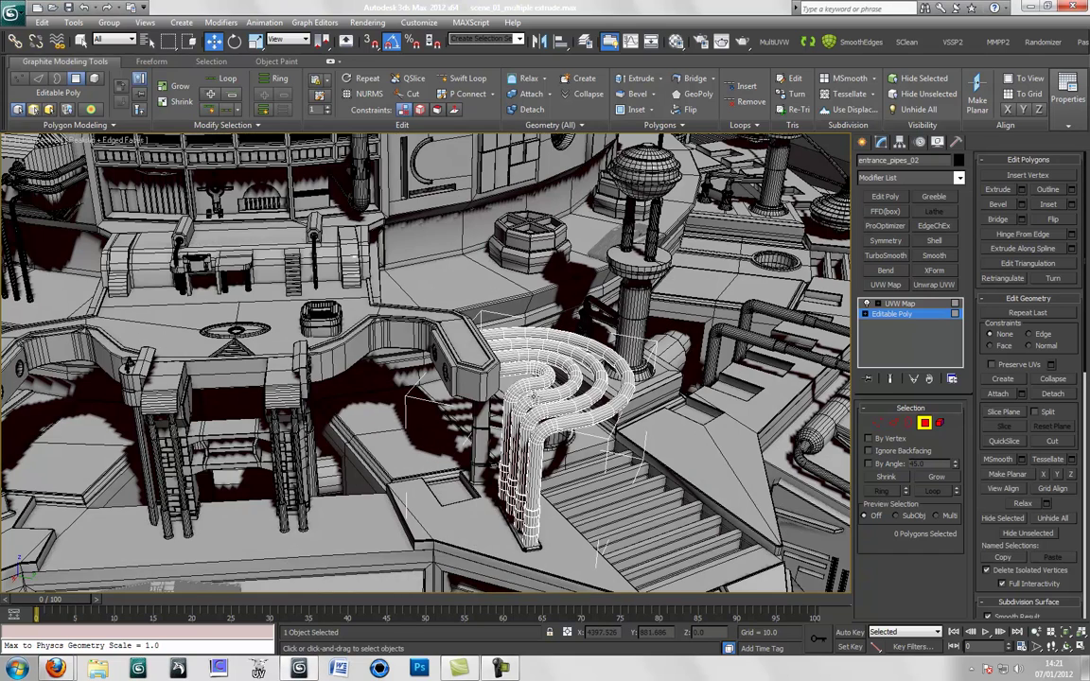
scroll(453, 387, "down", 3)
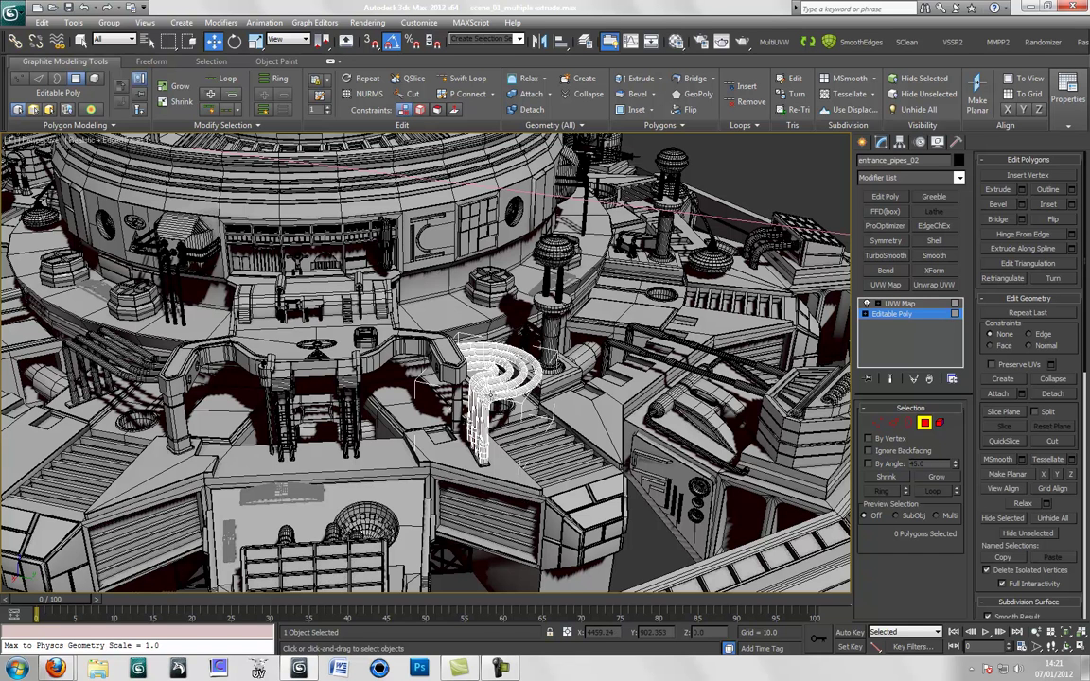
left_click(862, 143)
key("w")
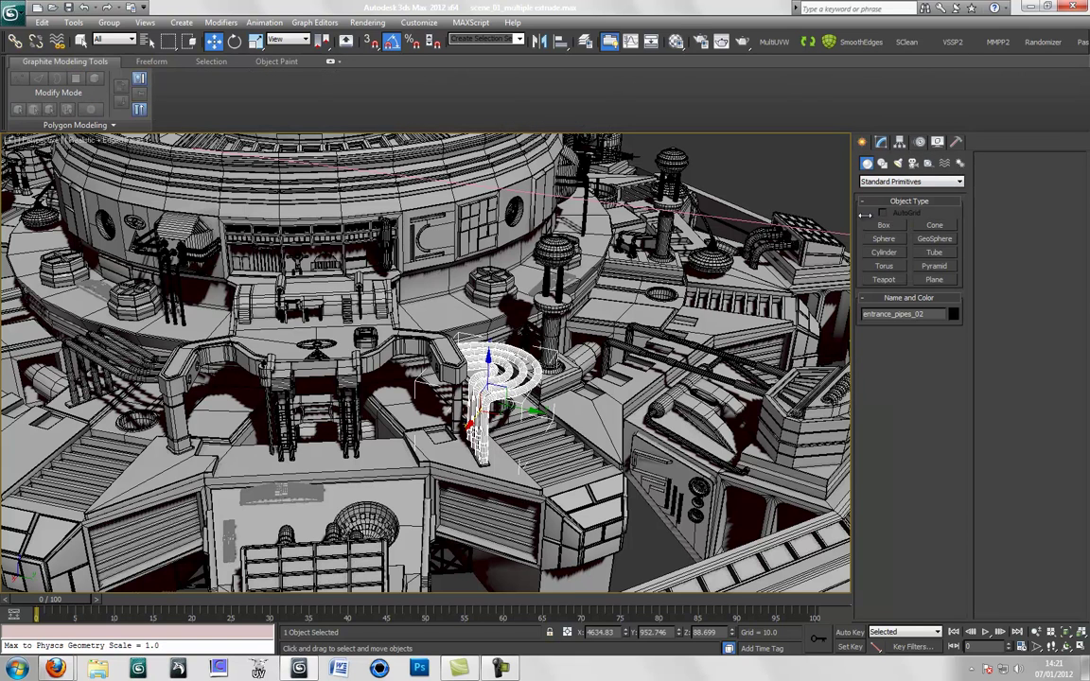
left_click(880, 144)
left_click(894, 314)
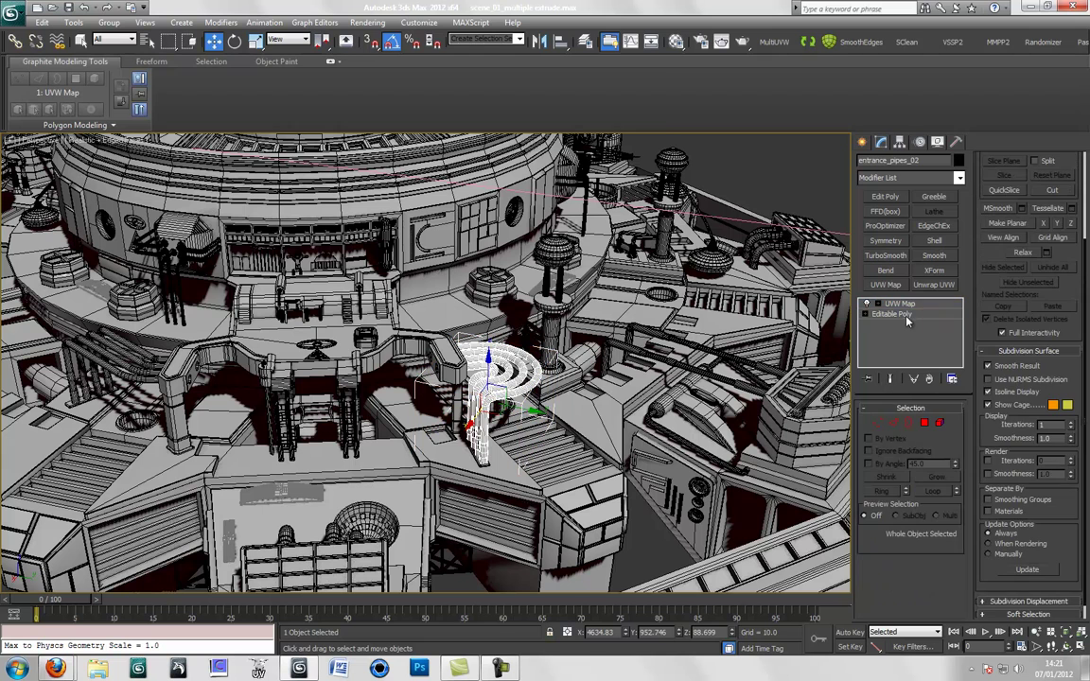
left_click(924, 421)
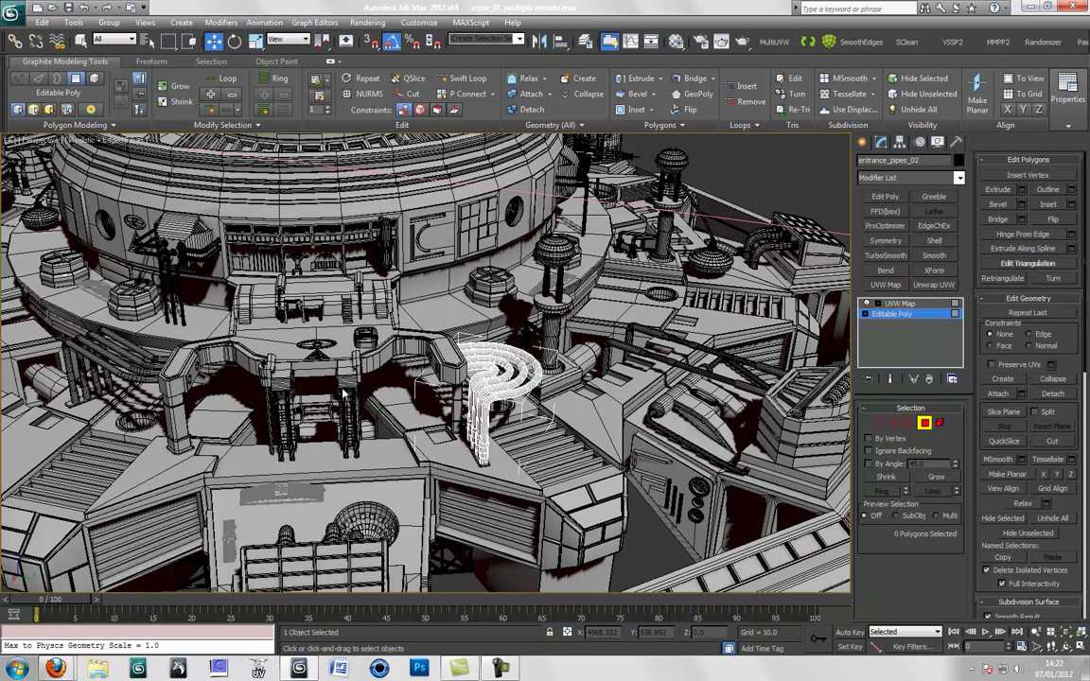
scroll(497, 435, "down", 4)
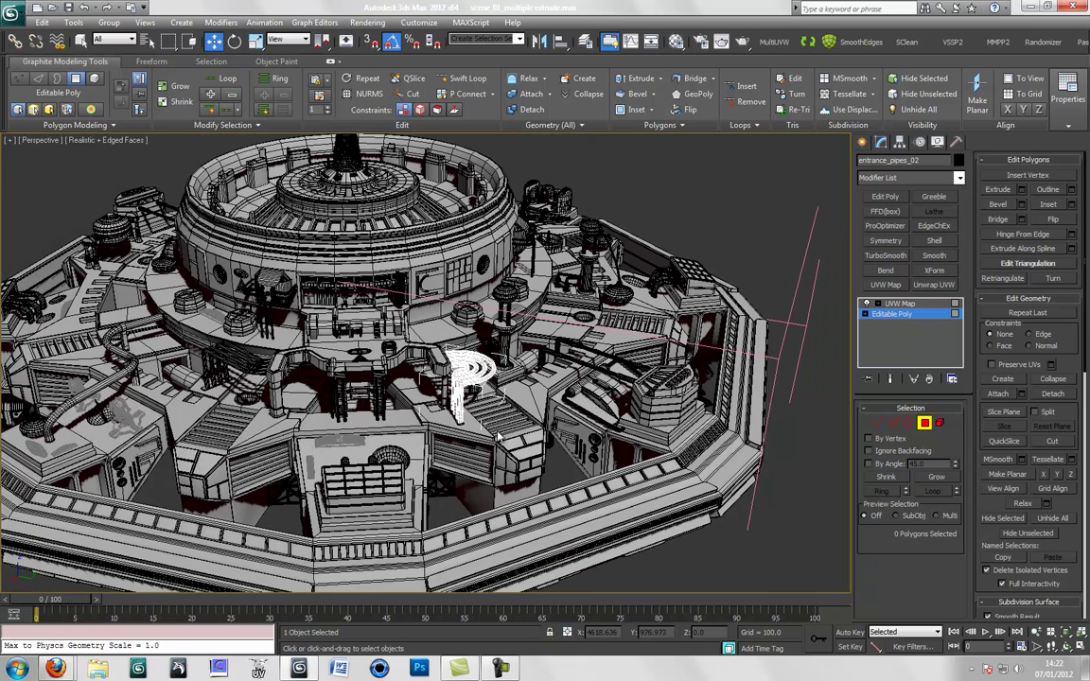
middle_click_drag(388, 447, 470, 371, "alt")
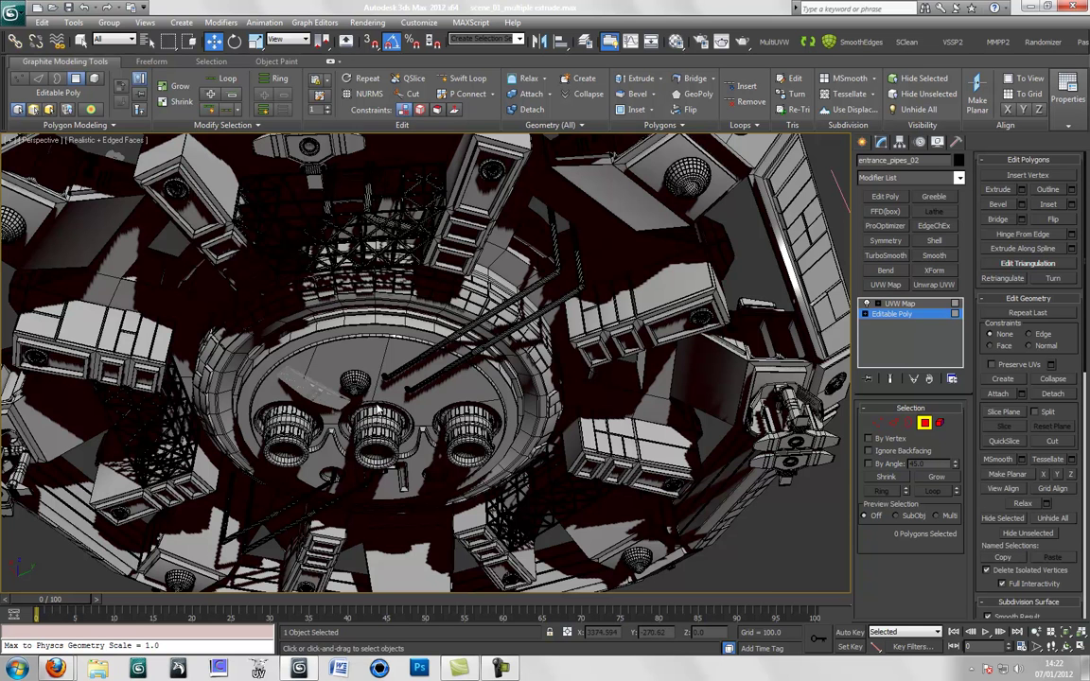
middle_click_drag(344, 368, 413, 288, "alt")
scroll(414, 289, "up", 3)
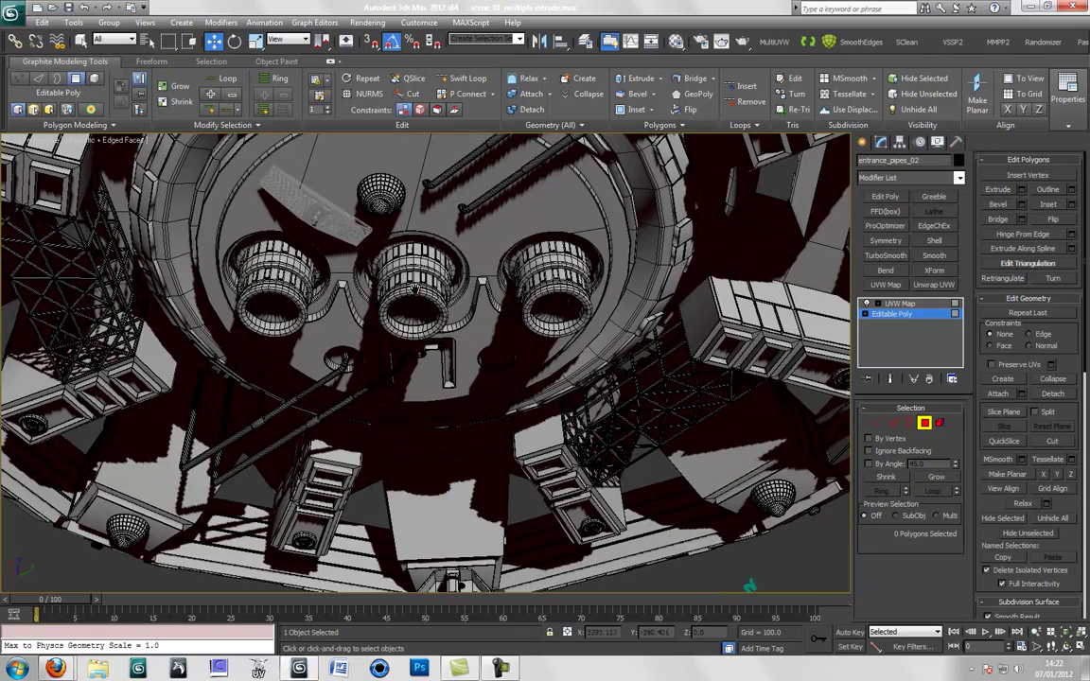
middle_click_drag(293, 203, 298, 257)
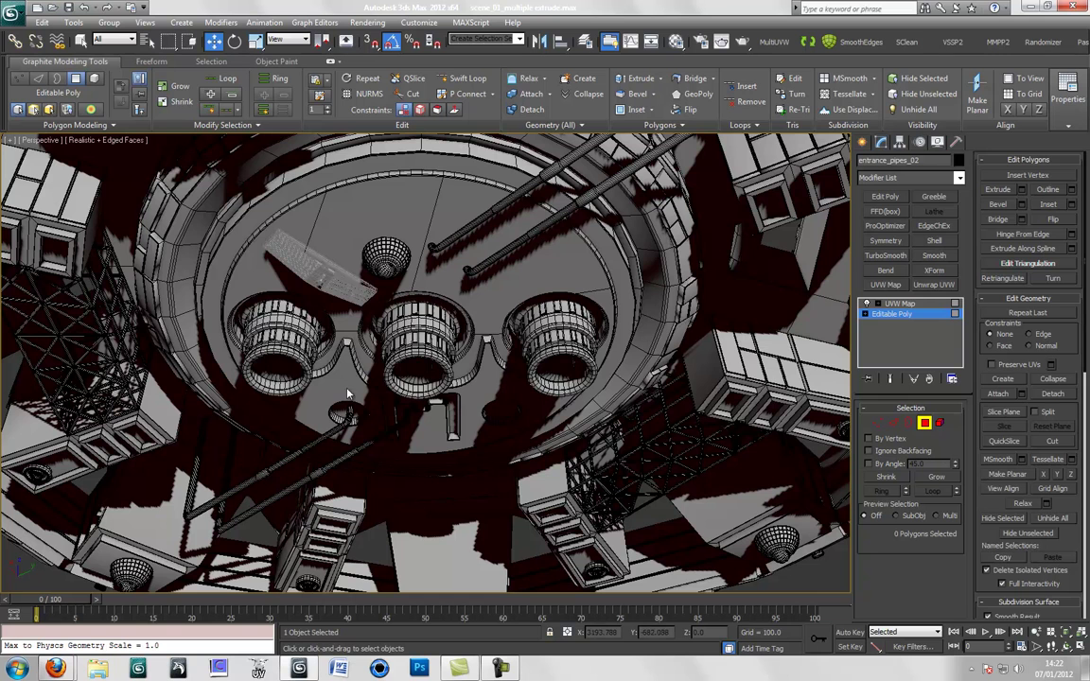
scroll(333, 369, "down", 3)
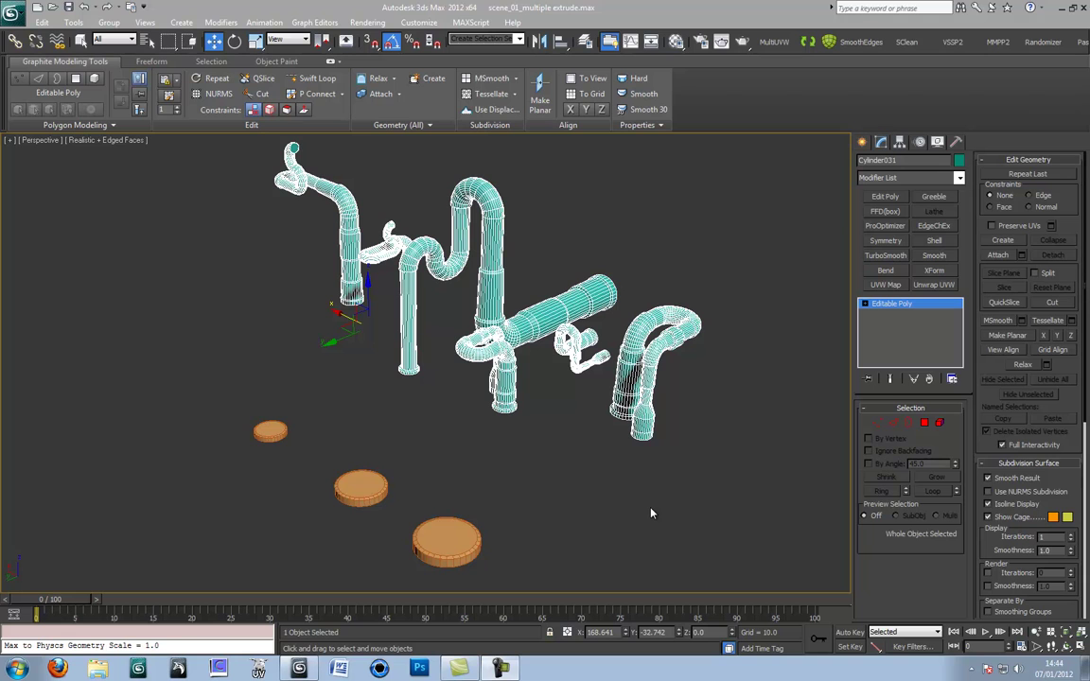
- Turn off the edged-faces display and hide the teal pipes object
middle_click_drag(528, 425, 526, 437)
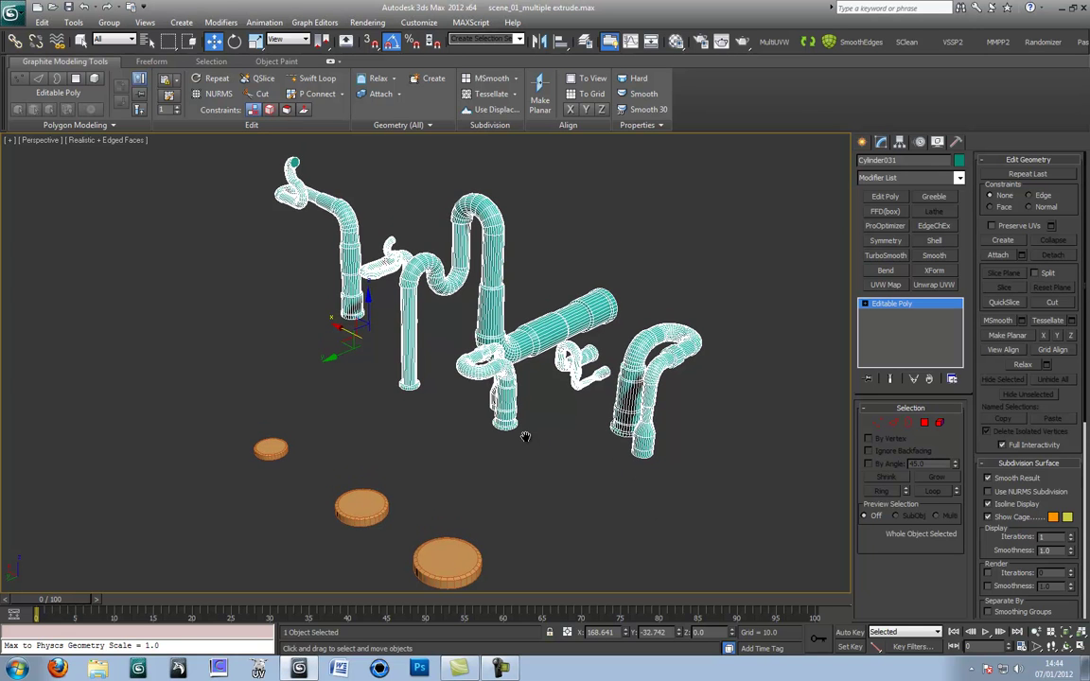
key("F4")
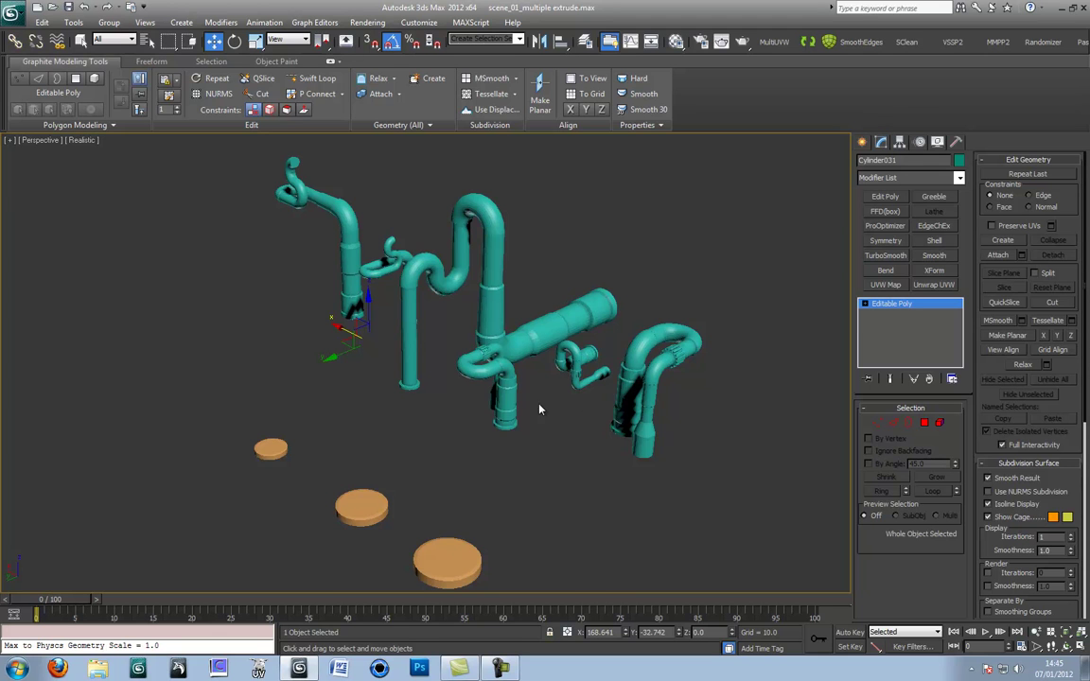
right_click(493, 308)
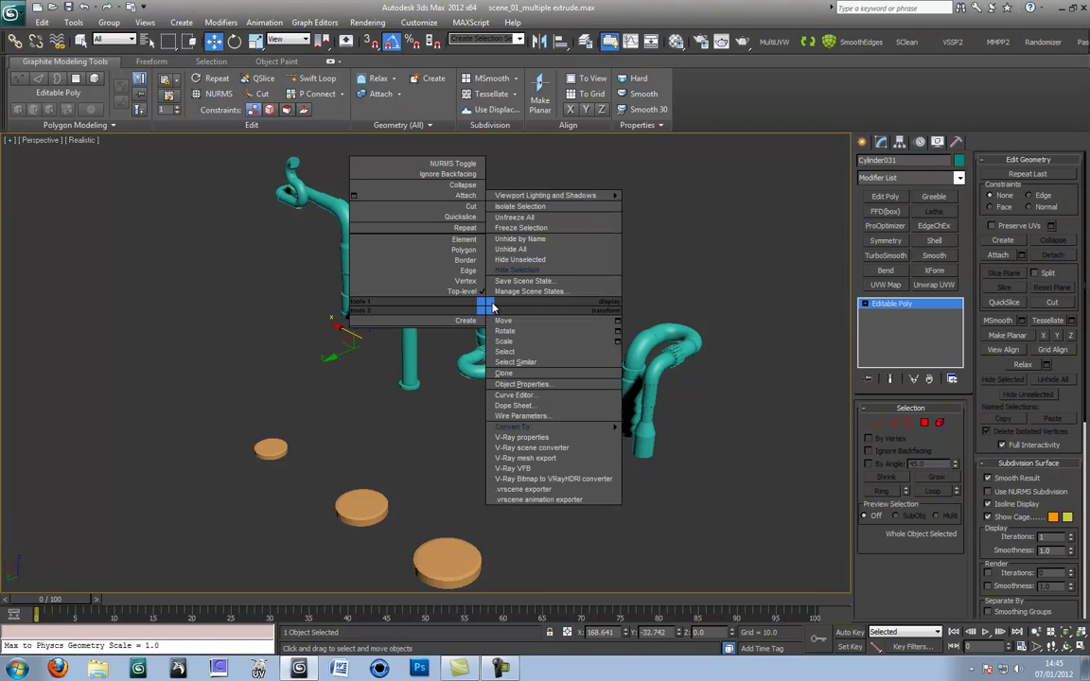
left_click(500, 273)
- Show edged faces again and select the top polygon of the largest orange disc, named master
middle_click_drag(455, 547, 392, 397)
left_click(446, 420)
key("4")
key("z")
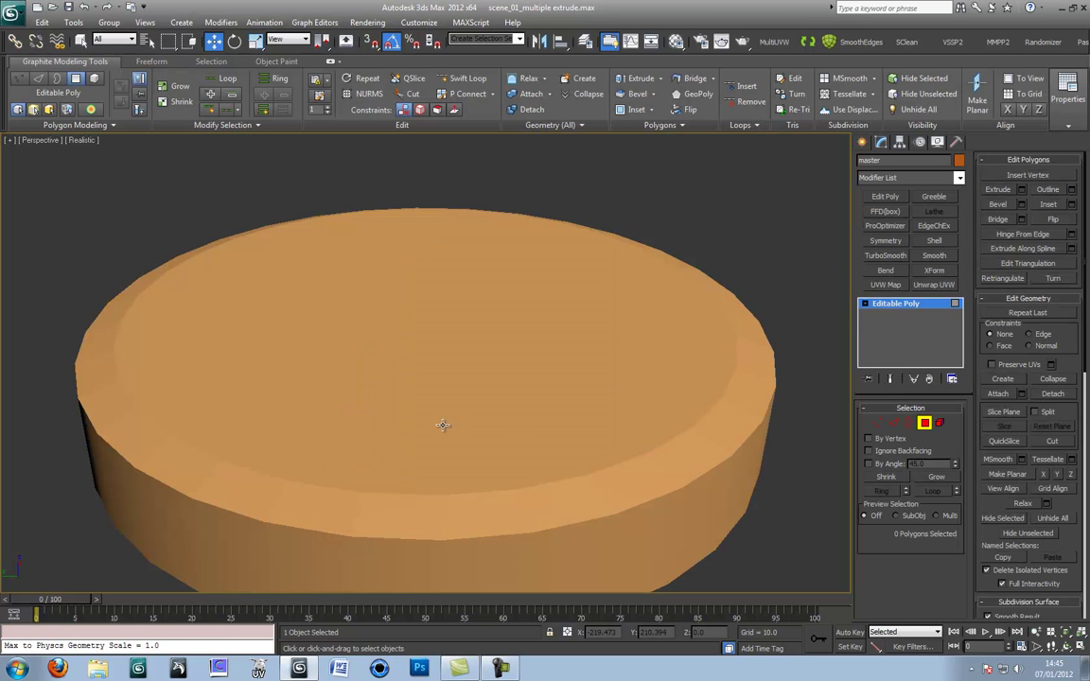
scroll(445, 425, "down", 3)
middle_click_drag(445, 425, 351, 494, "alt")
scroll(393, 419, "down", 4)
key("F4")
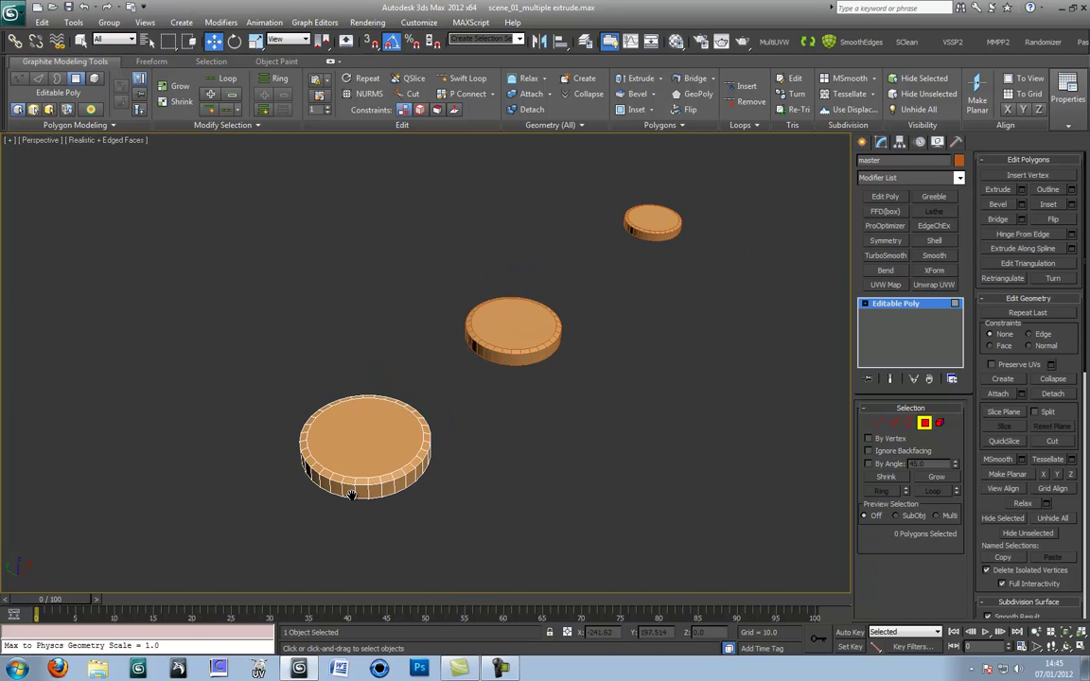
middle_click_drag(416, 464, 411, 479)
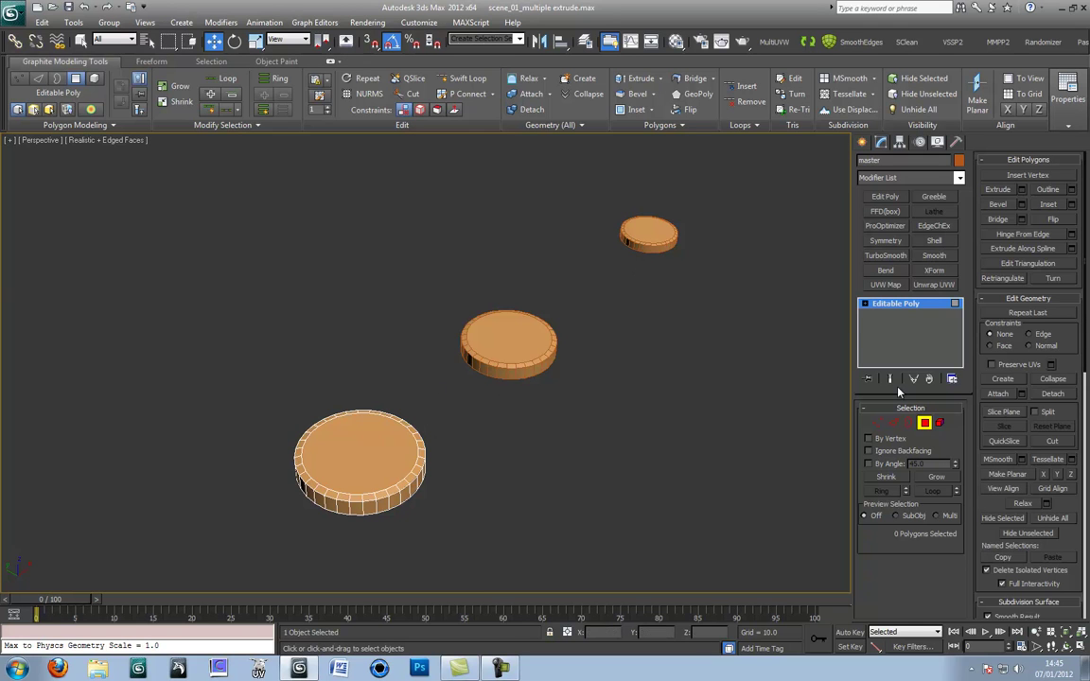
left_click(368, 470)
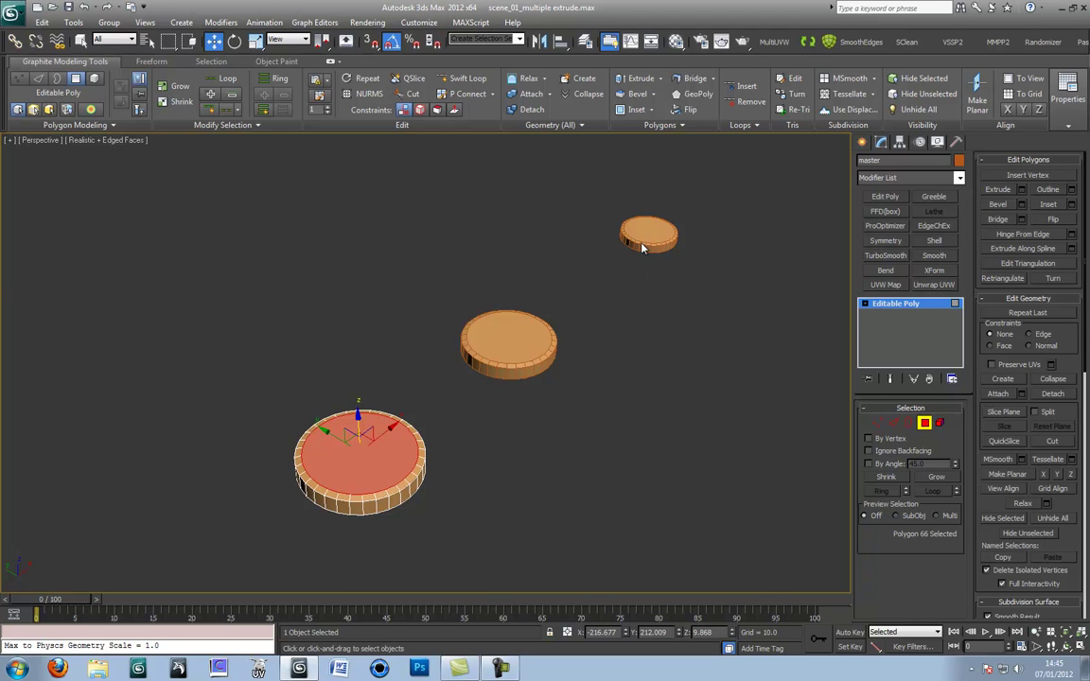
- Move the master disc's top polygon up and back down to test the linked discs, and leave polygon editing
left_click_drag(472, 367, 504, 325)
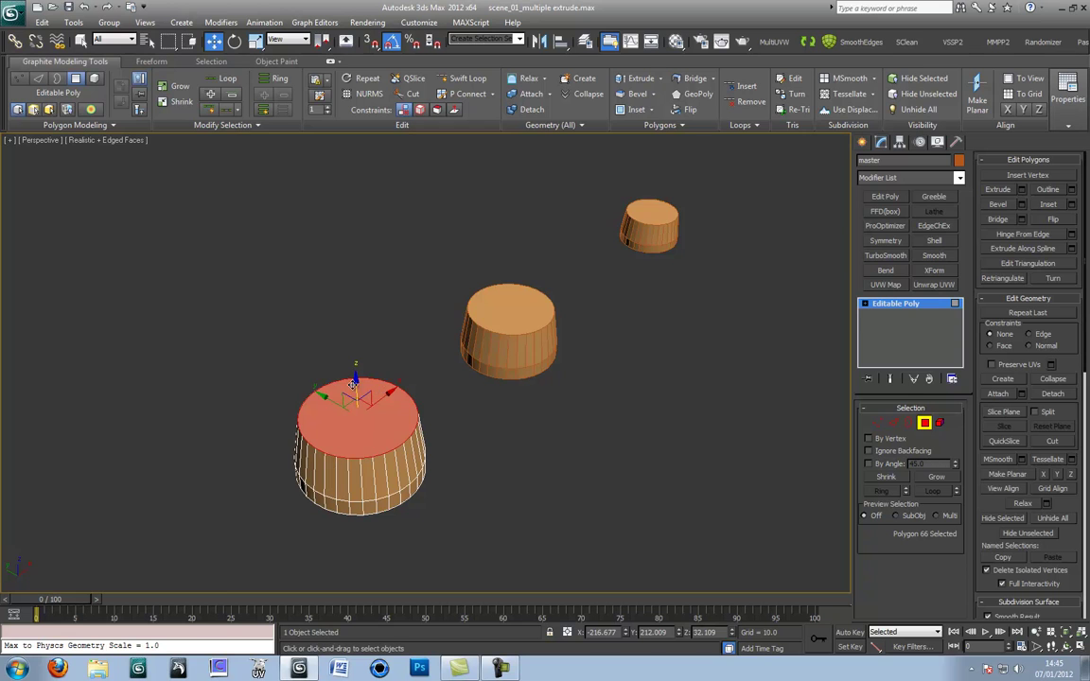
left_click_drag(356, 386, 356, 419)
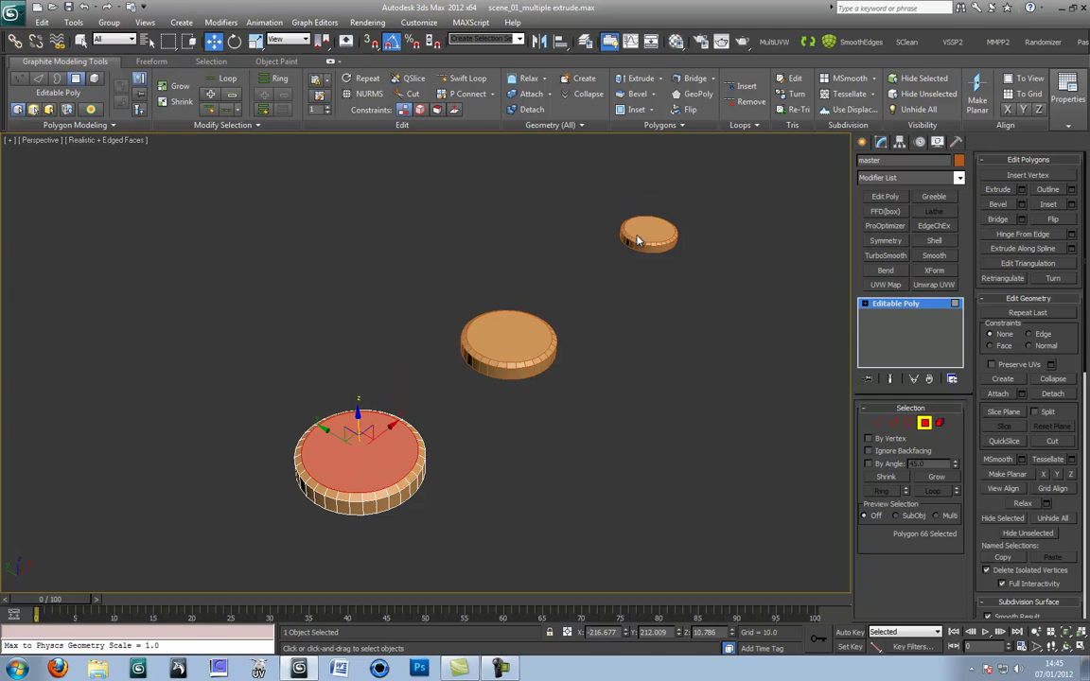
left_click(924, 423)
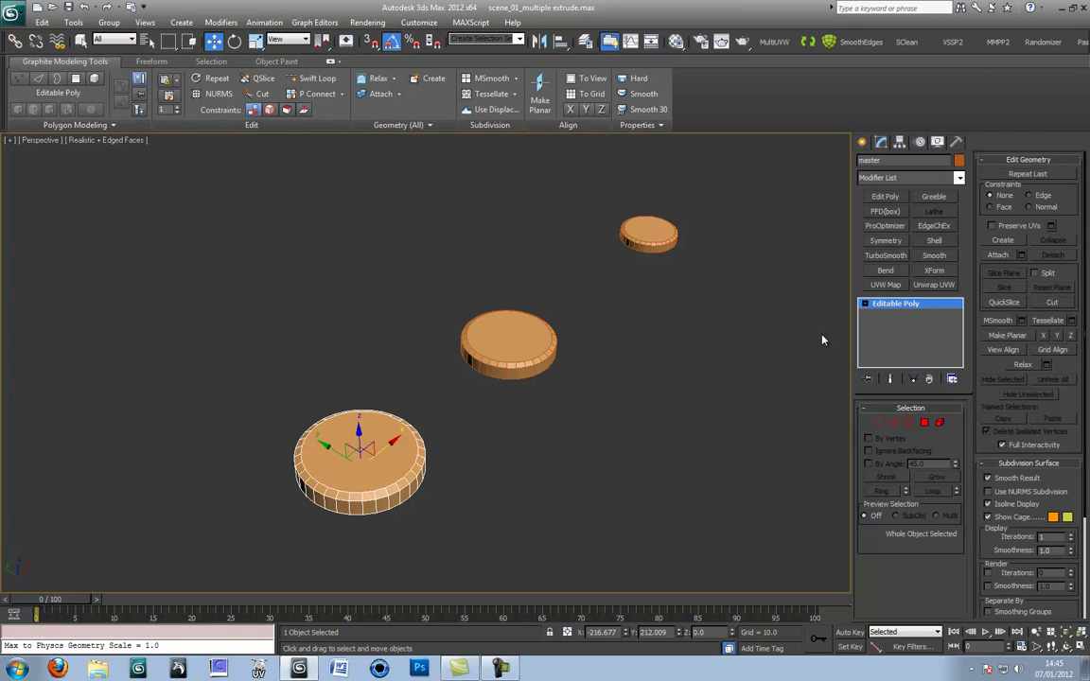
- Reselect the top polygon of the master disc in polygon mode and save the scene
key("4")
left_click(410, 441)
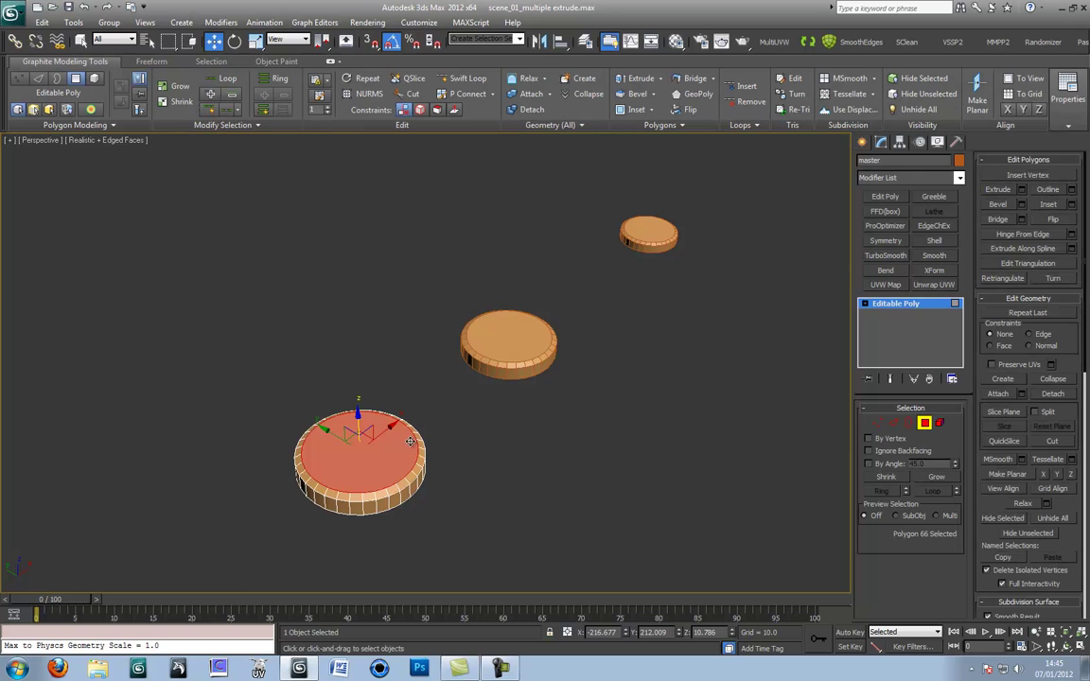
key("ctrl+s")
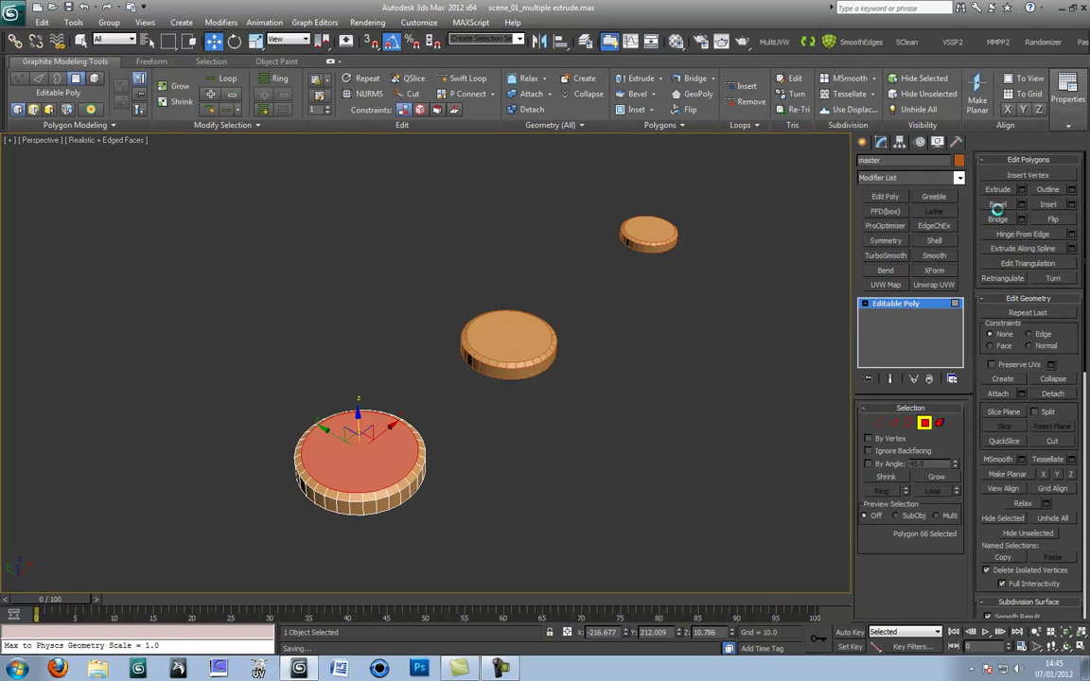
- Bevel the master disc's top polygon upward repeatedly to form a straight three-section pipe with a recessed joint and a raised ring
left_click(997, 204)
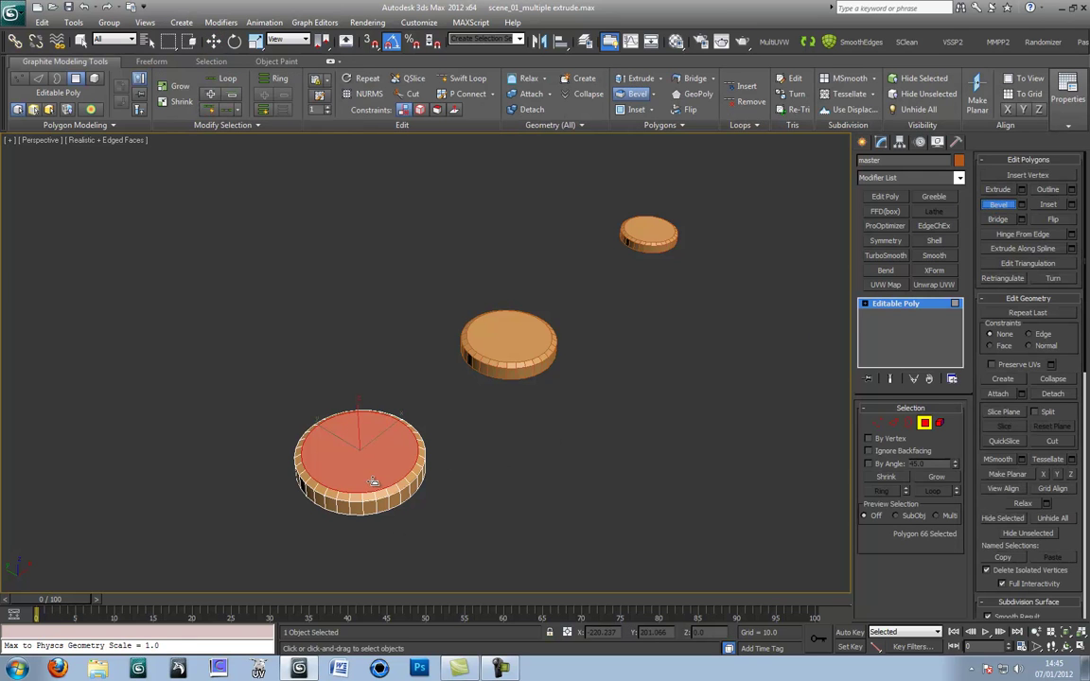
left_click_drag(373, 482, 341, 325)
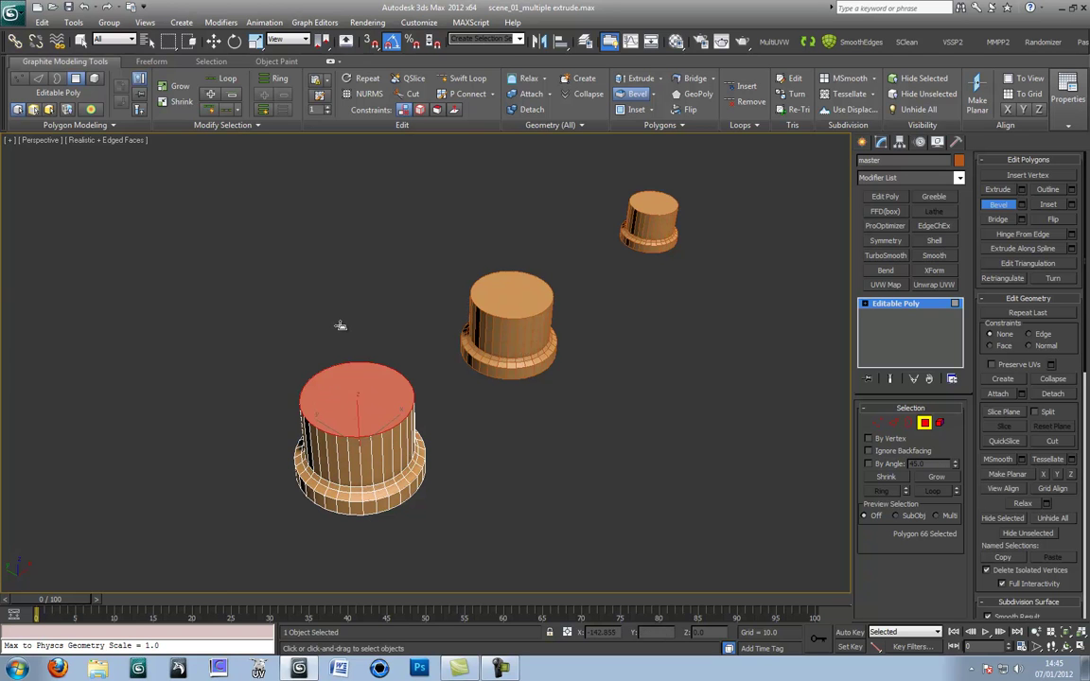
left_click(341, 325)
left_click_drag(357, 425, 316, 251)
left_click(348, 406)
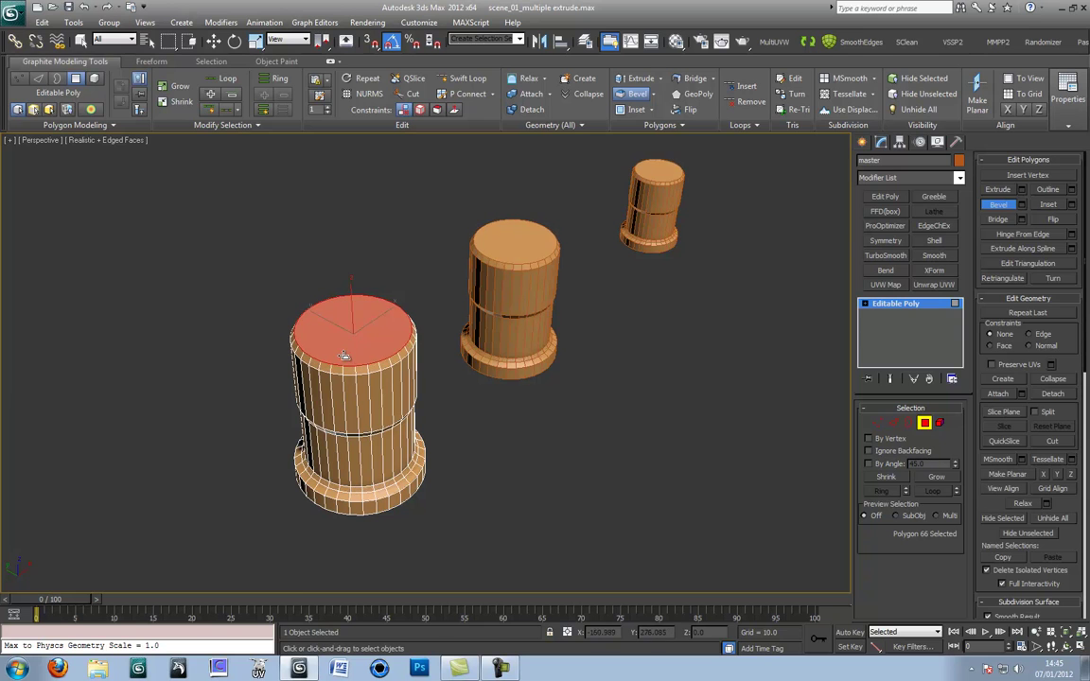
left_click_drag(345, 356, 319, 201)
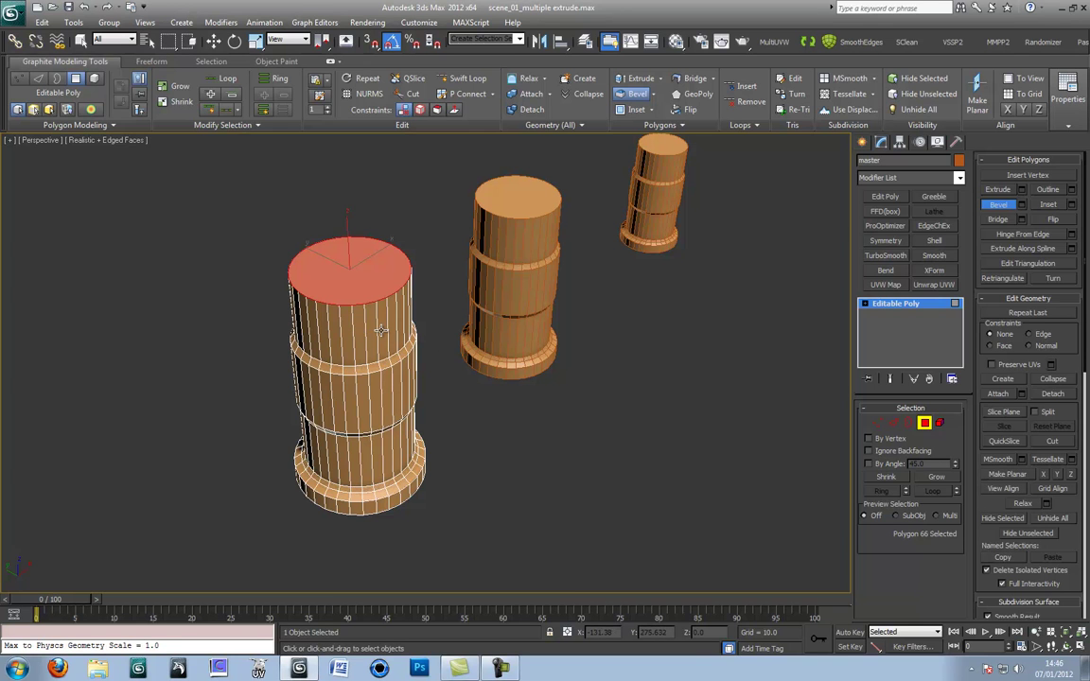
- In the Top view, clone the pipe's top polygon about 51 units along negative Y as an element of the same mesh
middle_click_drag(375, 304, 361, 348)
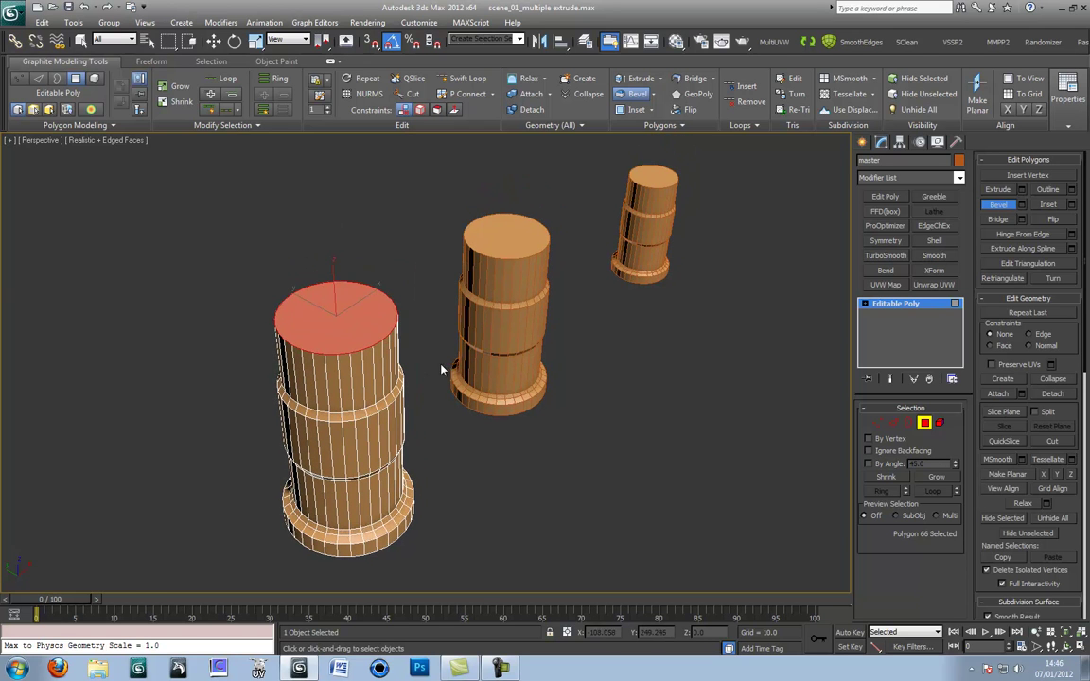
key("t")
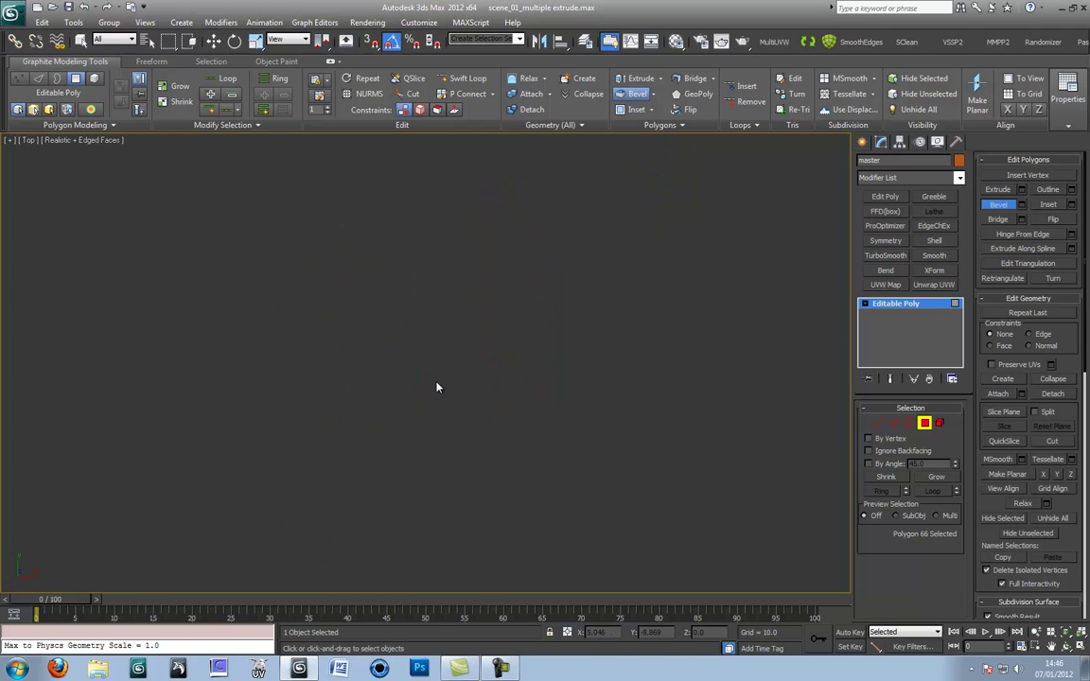
key("z")
scroll(438, 387, "down", 2)
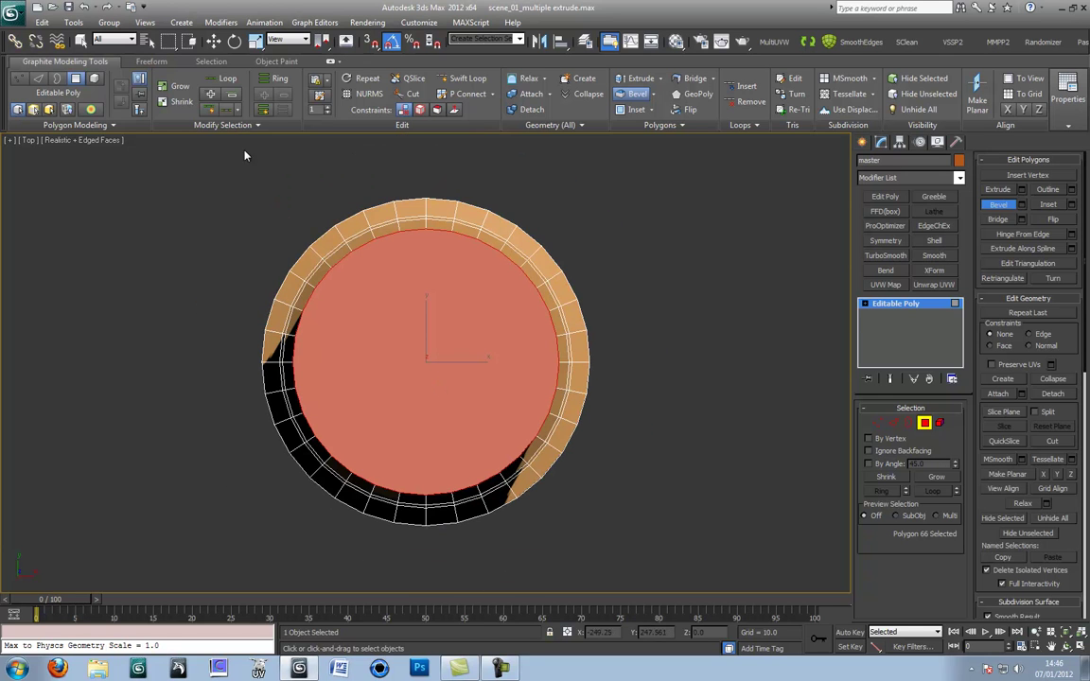
left_click(213, 43)
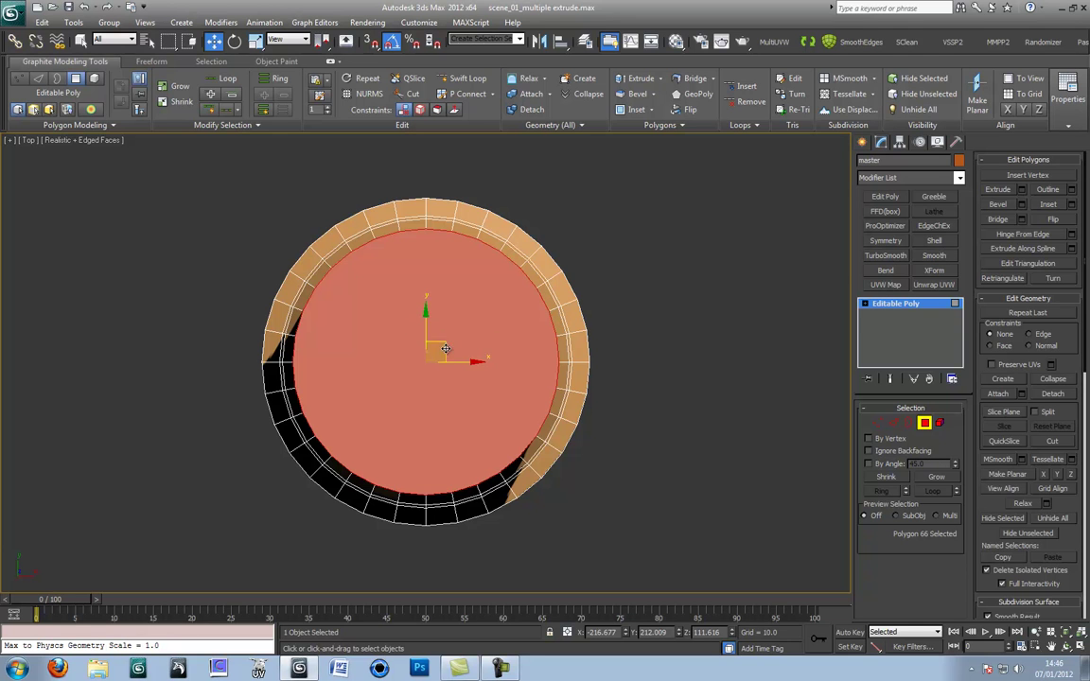
middle_click_drag(434, 334, 458, 323)
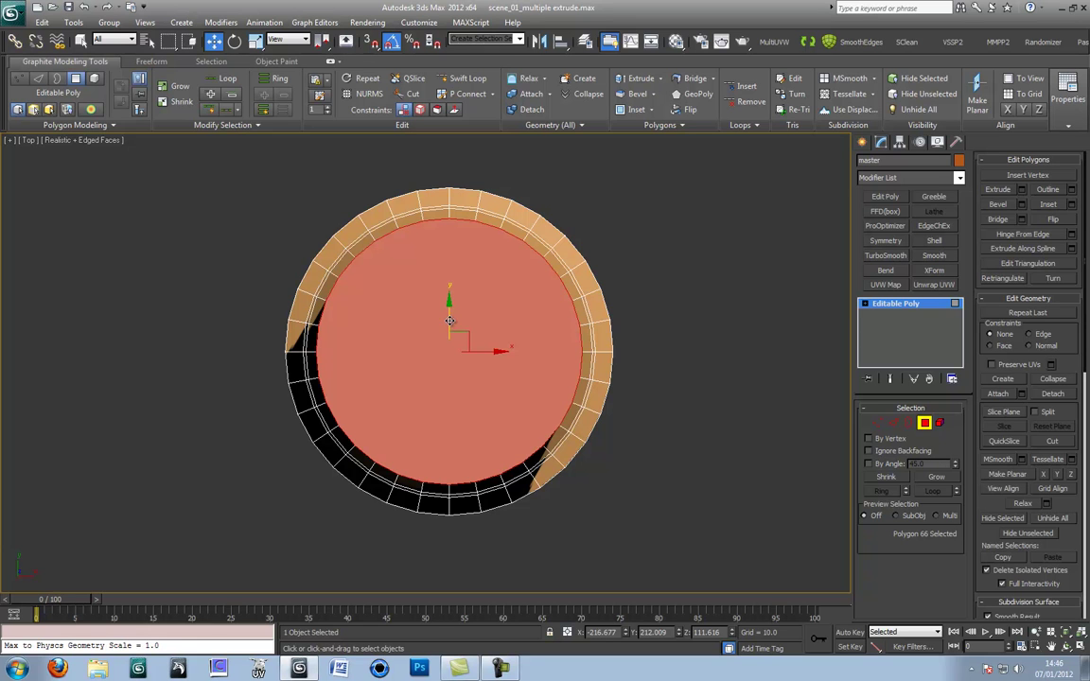
middle_click_drag(405, 282, 383, 231)
left_click_drag(424, 255, 425, 530, "shift")
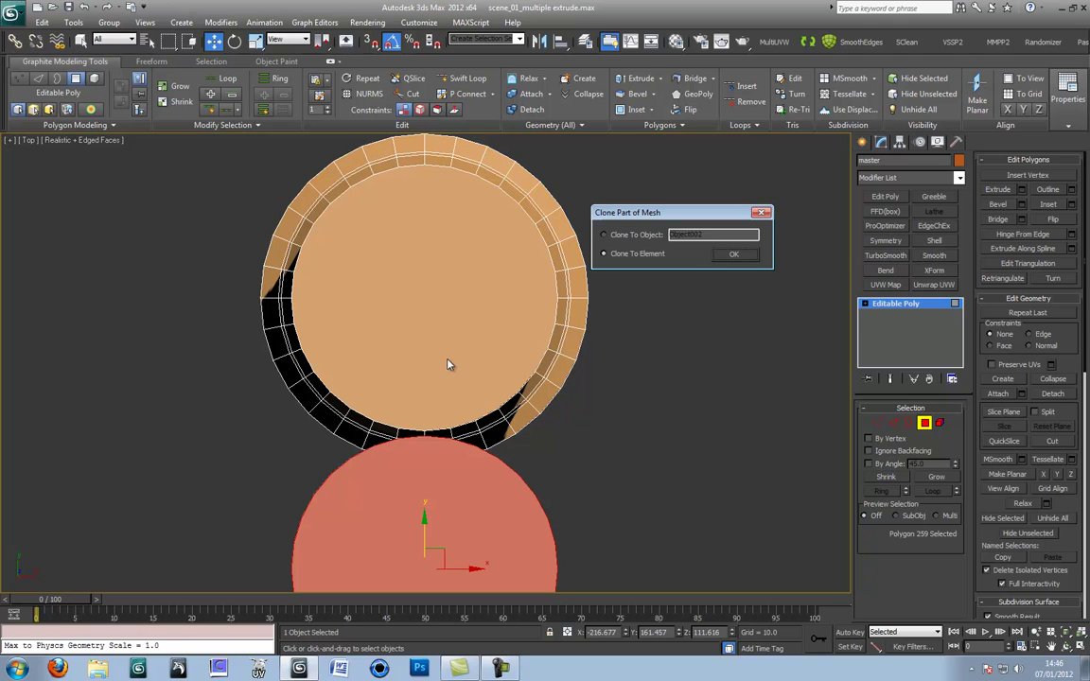
left_click_drag(624, 213, 642, 196)
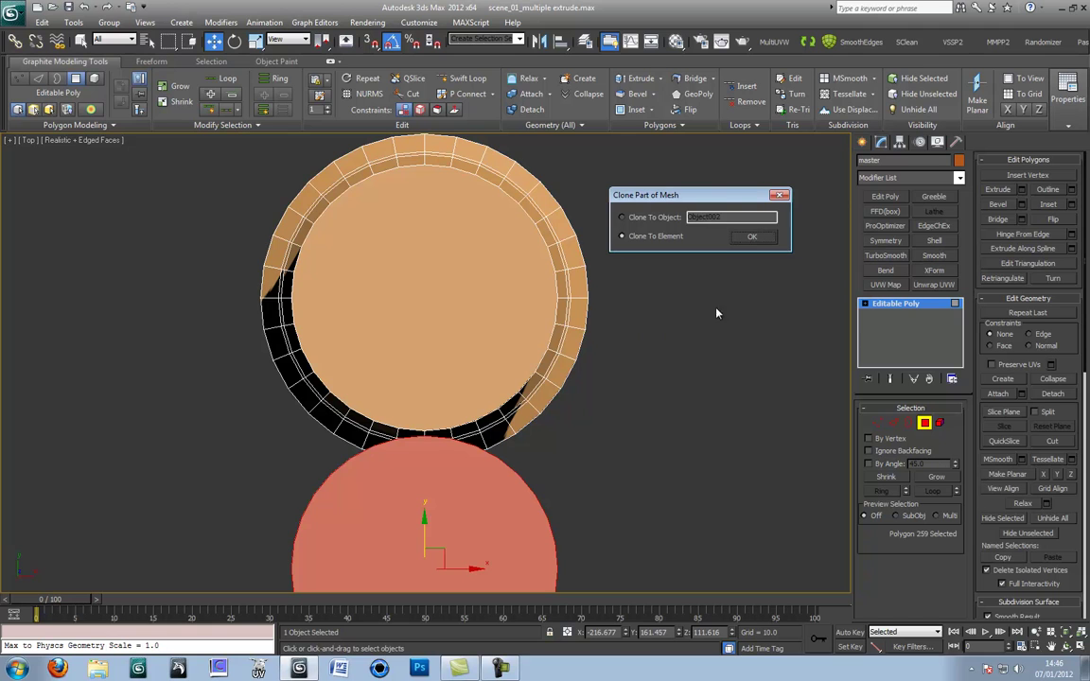
left_click(750, 237)
- Connect the two opposite vertices on the cloned disc's X axis with an edge across its centre
scroll(639, 365, "down", 3)
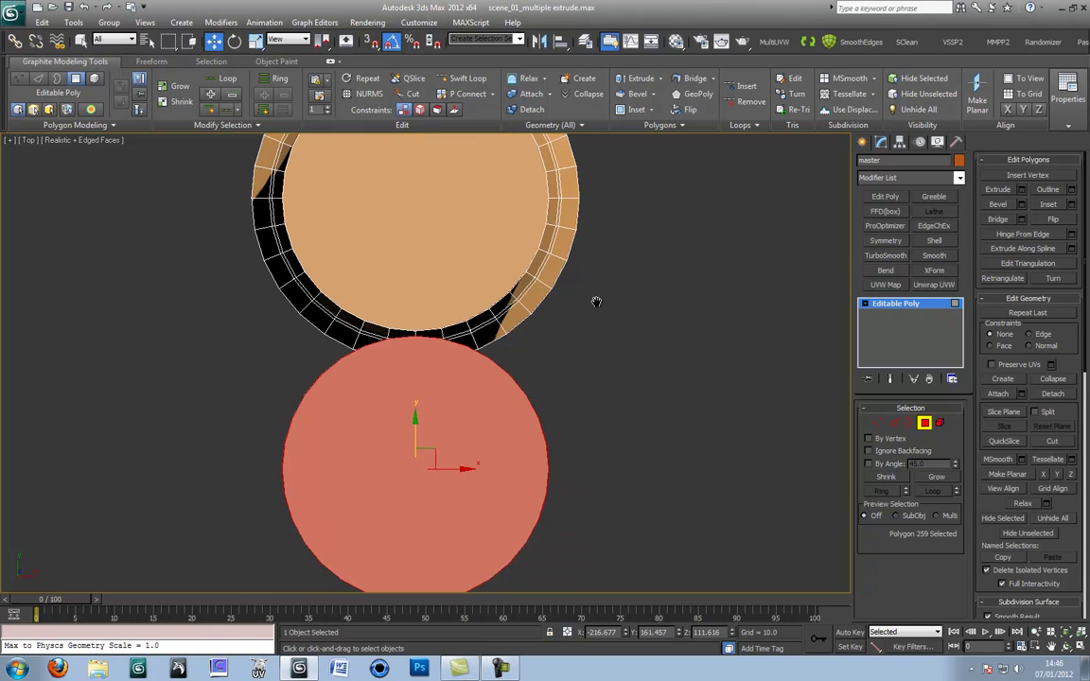
left_click(877, 424)
middle_click_drag(482, 485, 474, 463)
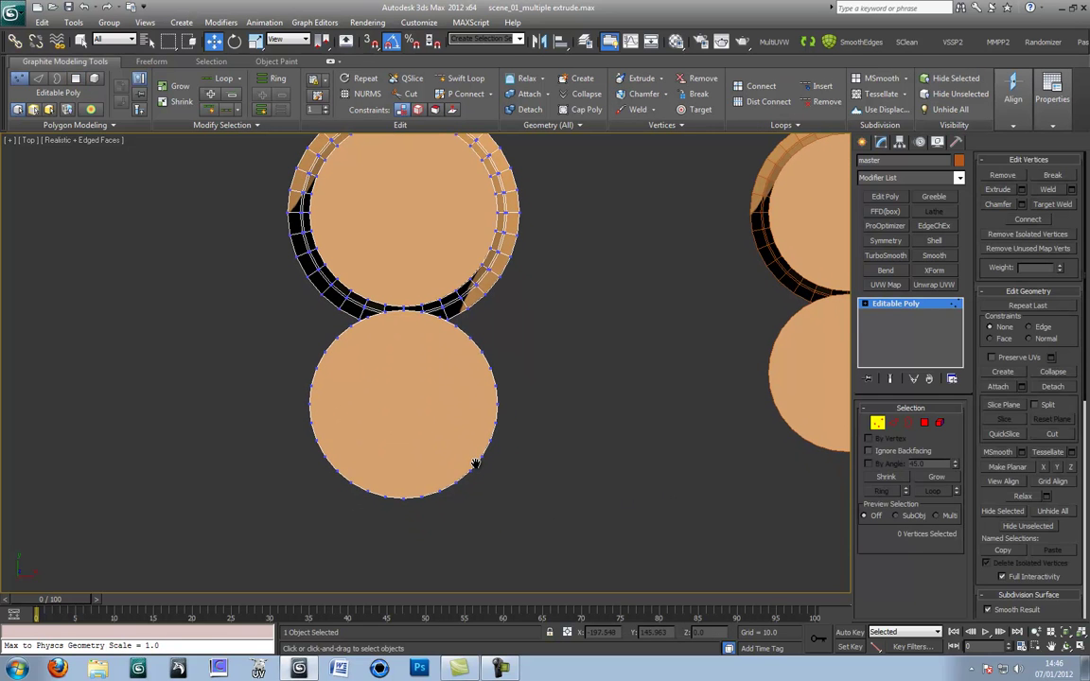
left_click(312, 401)
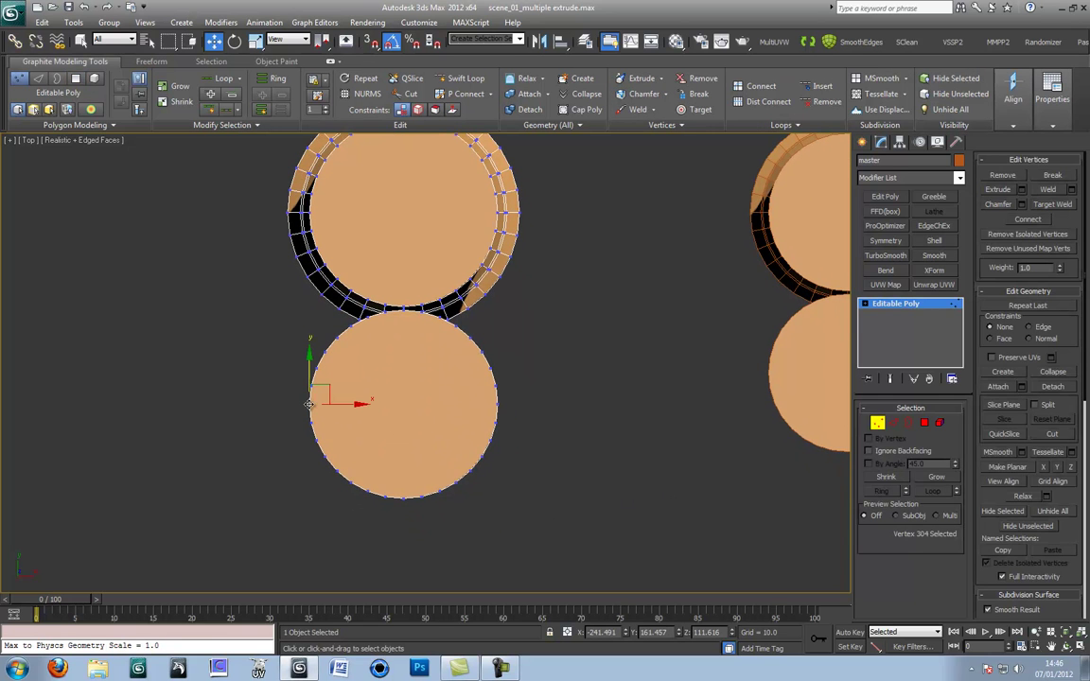
left_click(498, 404, "ctrl")
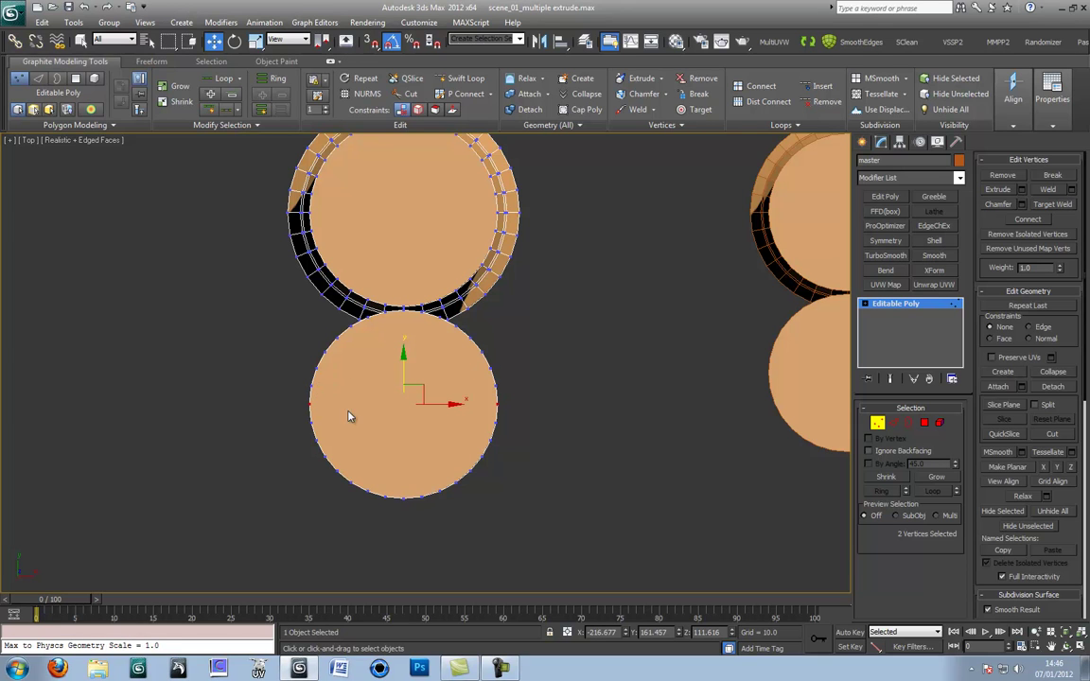
left_click(1025, 220)
- In the Perspective view, start Hinge From Edge on the pipe's top polygon, using the cloned disc's centre edge as the hinge
middle_click_drag(587, 419, 661, 446, "alt")
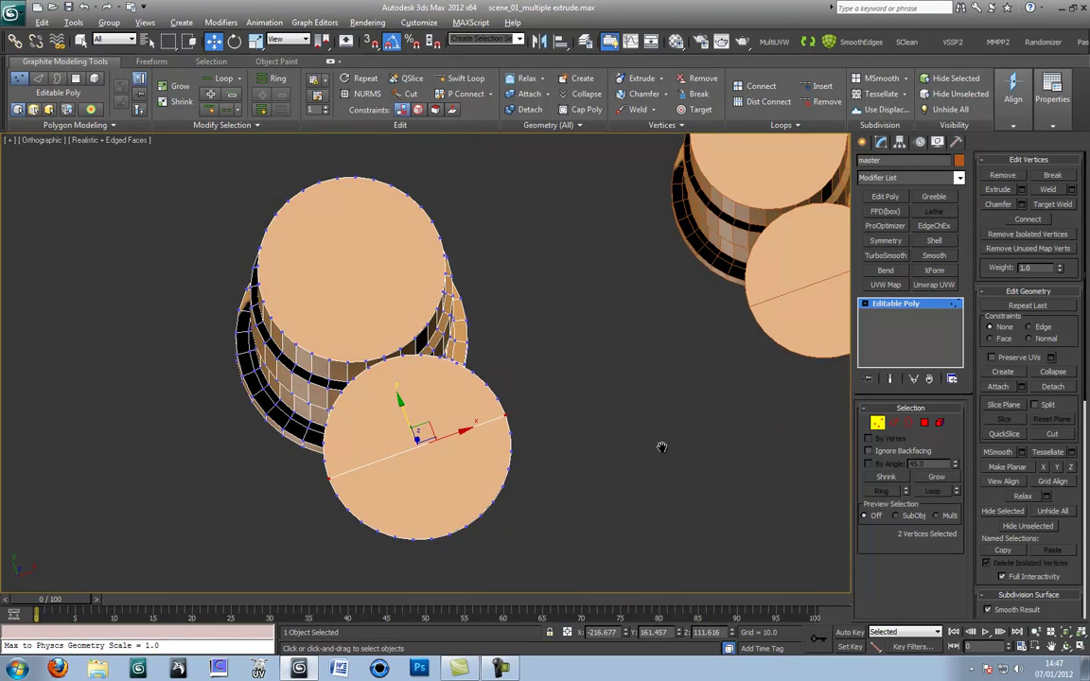
key("p")
scroll(561, 444, "down", 4)
middle_click_drag(588, 441, 545, 413, "alt")
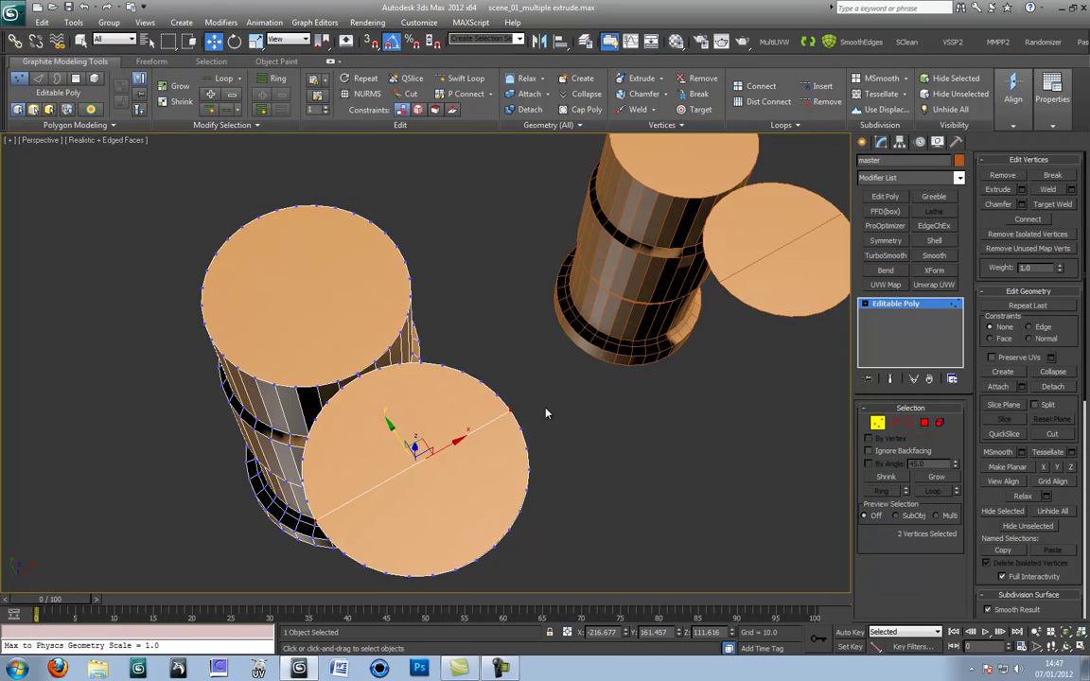
key("4")
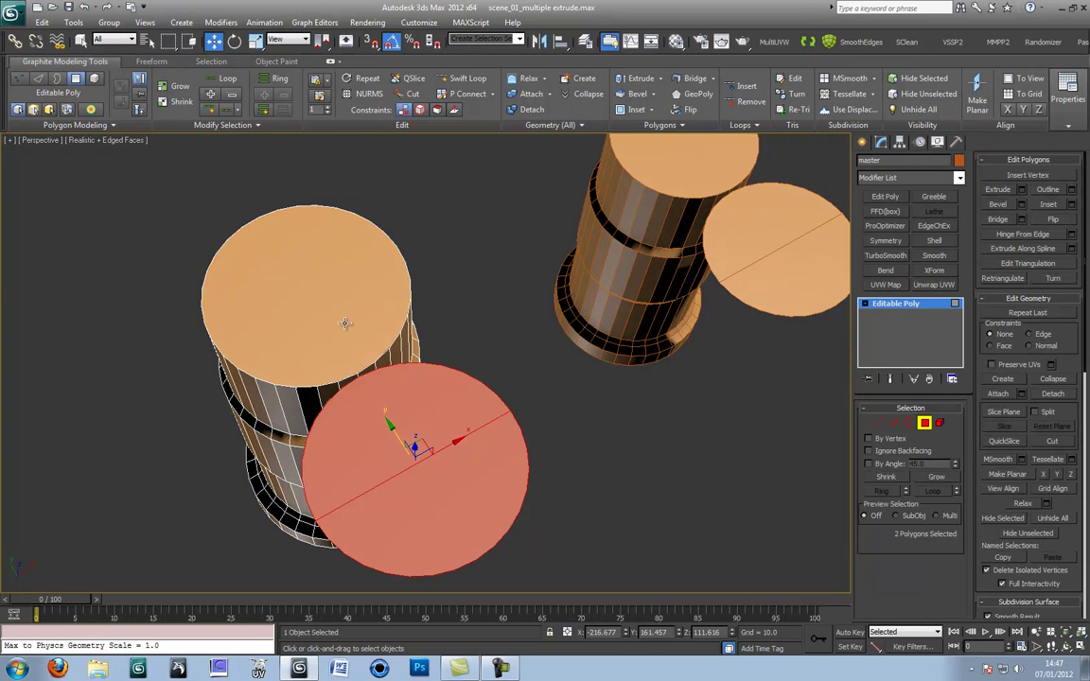
left_click(345, 321)
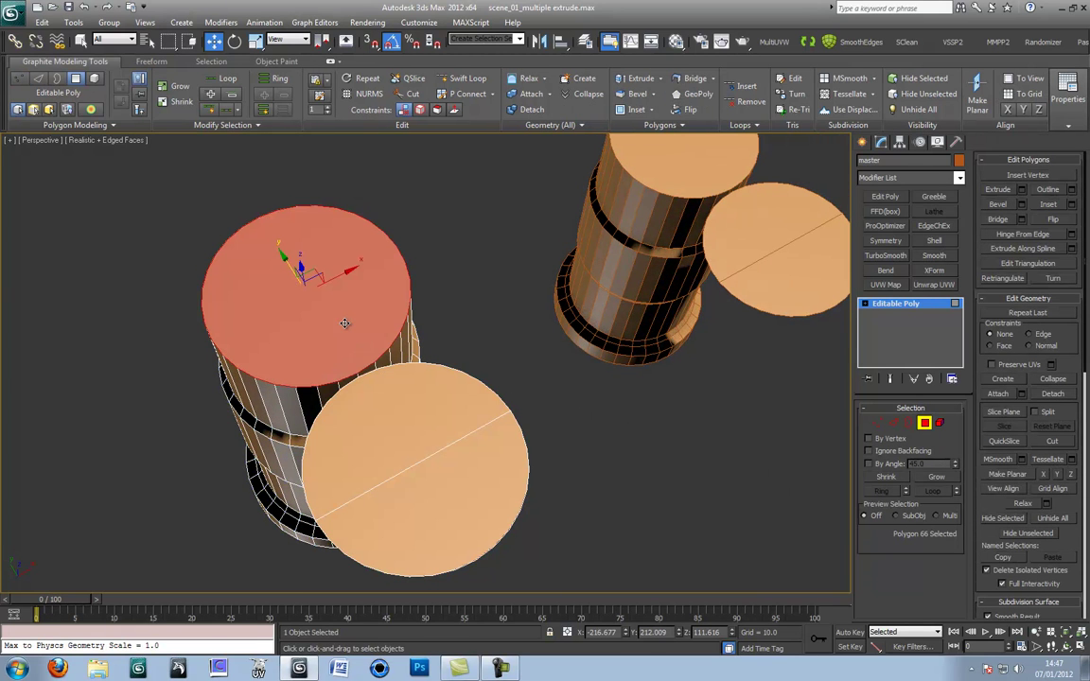
left_click(1071, 233)
left_click_drag(689, 348, 508, 208)
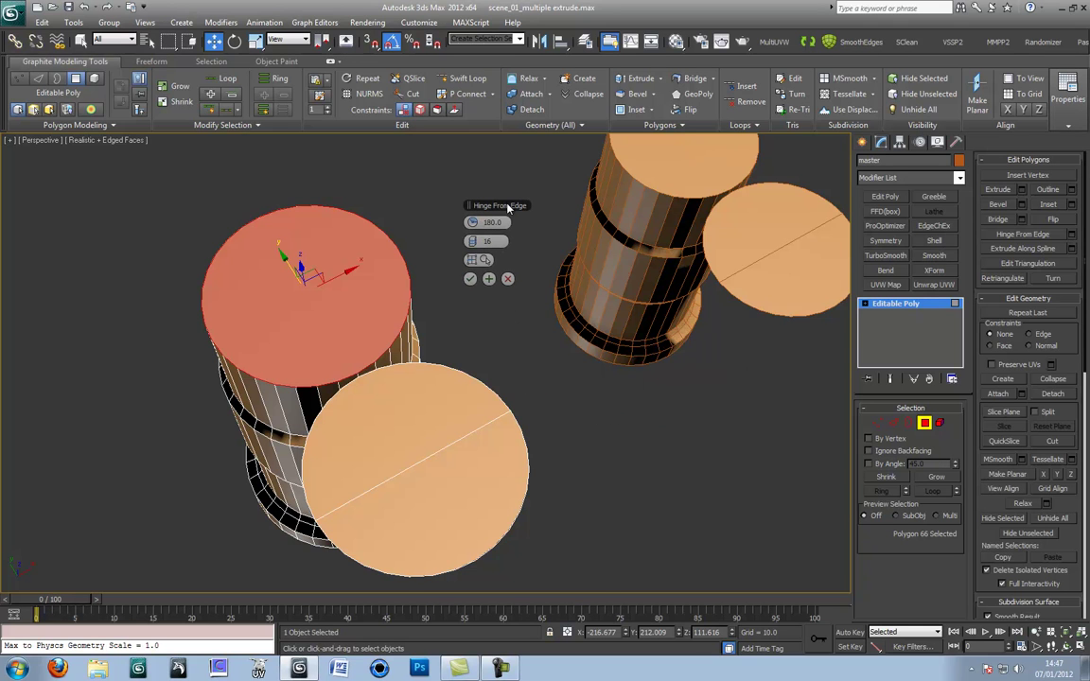
left_click(480, 261)
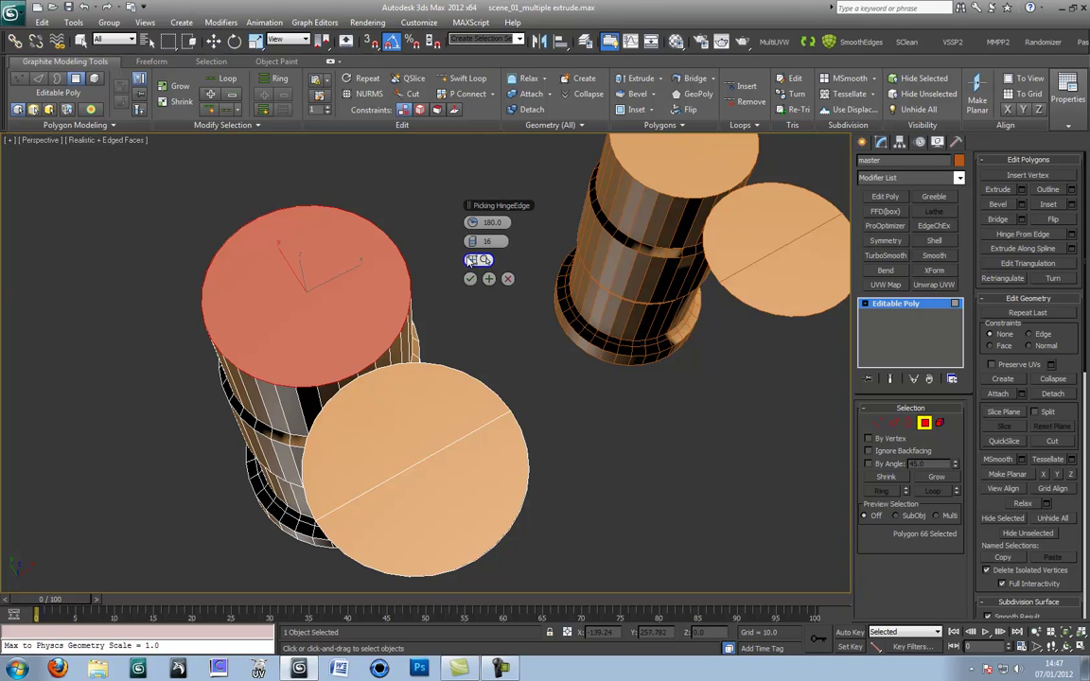
left_click(426, 460)
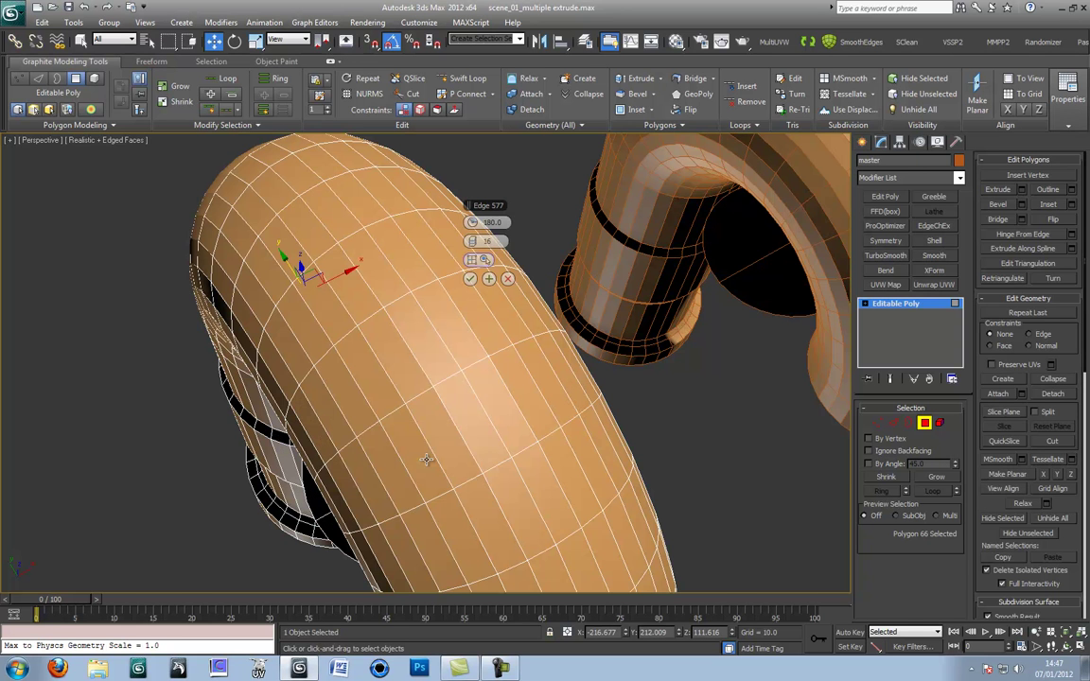
- Set the hinge angle to 90 degrees and apply the pipe bend with 16 segments
mouse_move(501, 409)
middle_mouse_down("alt")
mouse_move(518, 404)
mouse_move(516, 384)
mouse_move(498, 385)
middle_mouse_up("alt")
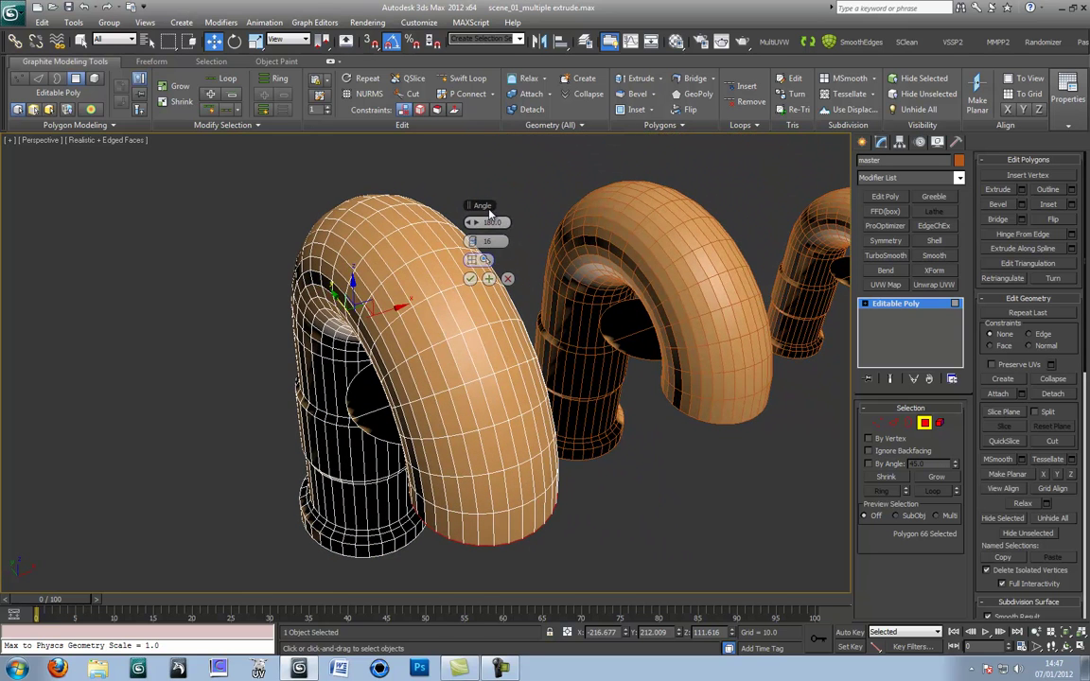
left_click_drag(484, 204, 514, 180)
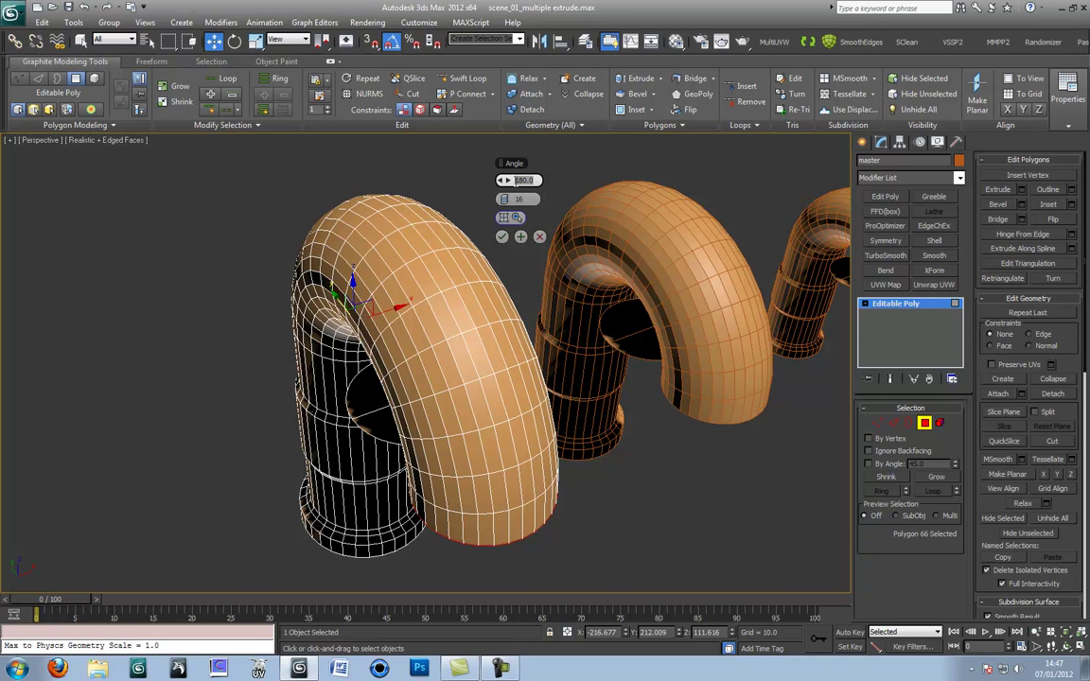
type("3")
key("Return")
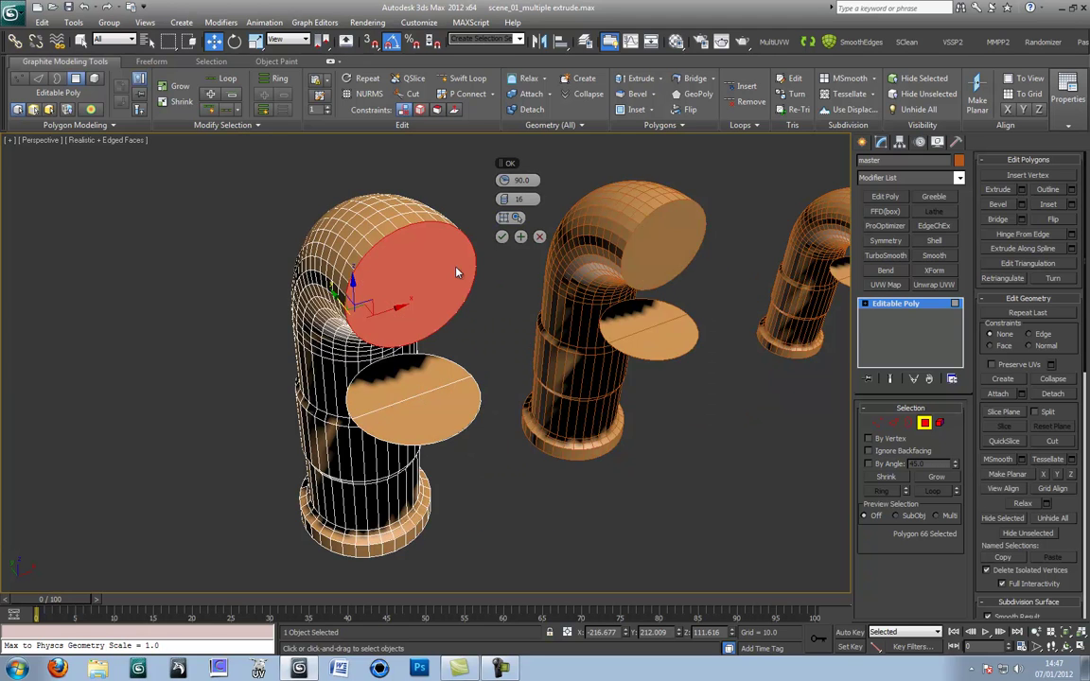
middle_click_drag(427, 353, 429, 305, "alt")
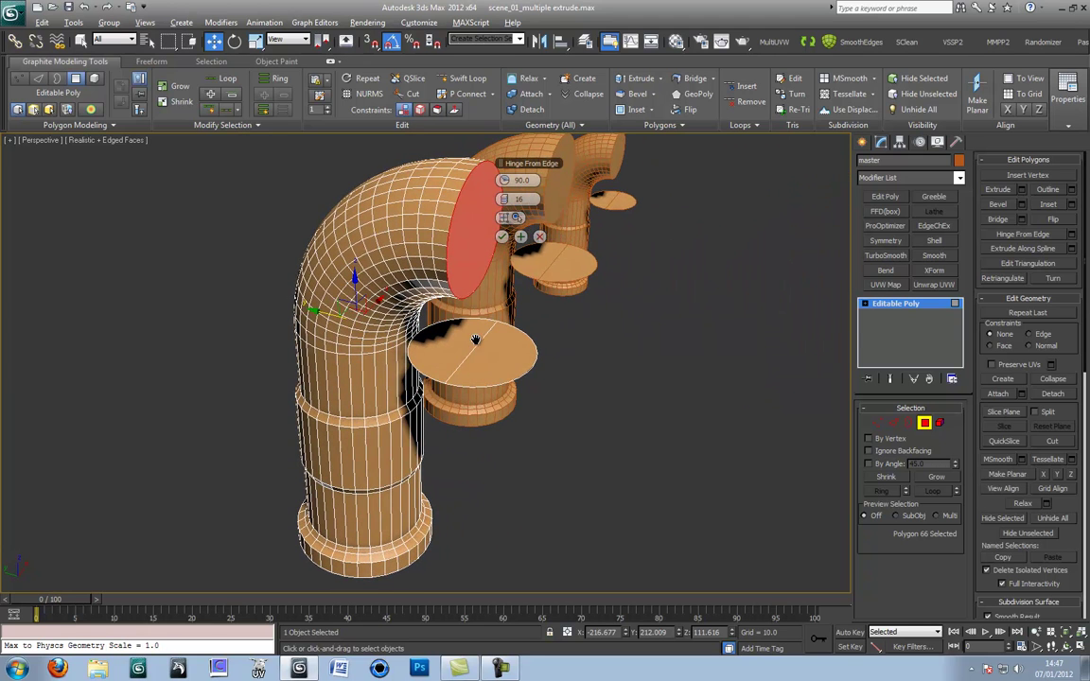
left_click(504, 239)
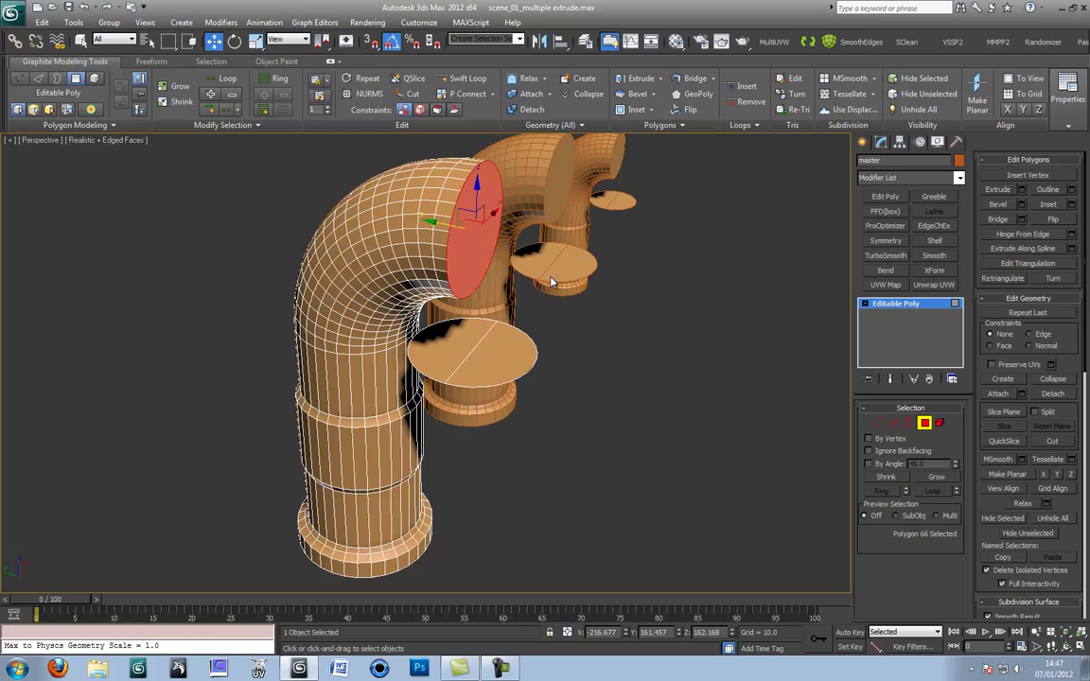
- Bevel the bend's end polygon outward repeatedly to form a straight horizontal pipe run with stepped joints
middle_click_drag(503, 238, 387, 325, "alt")
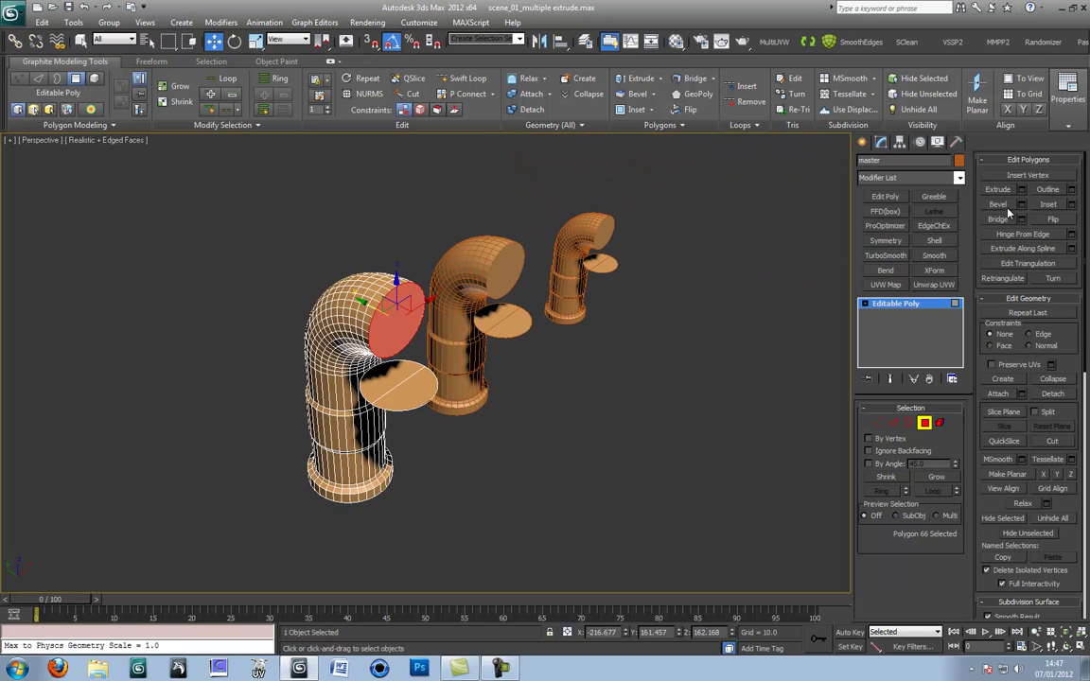
left_click(1000, 205)
left_click_drag(408, 328, 434, 127)
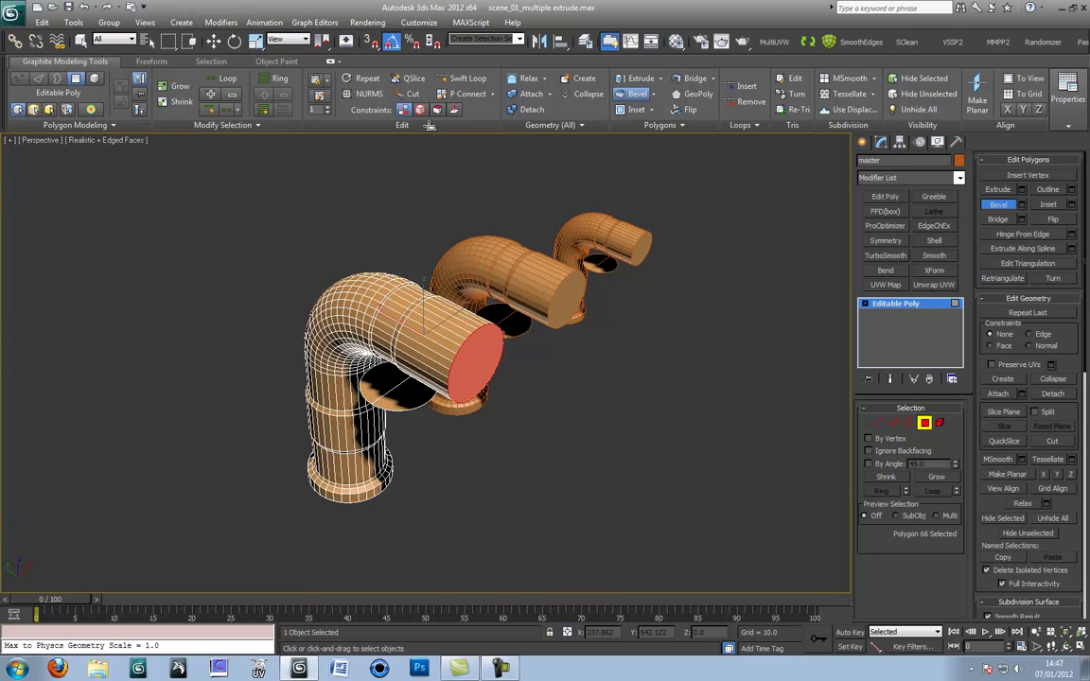
left_click(434, 127)
left_click_drag(471, 360, 429, 255)
left_click(430, 255)
middle_click_drag(467, 331, 568, 420, "alt")
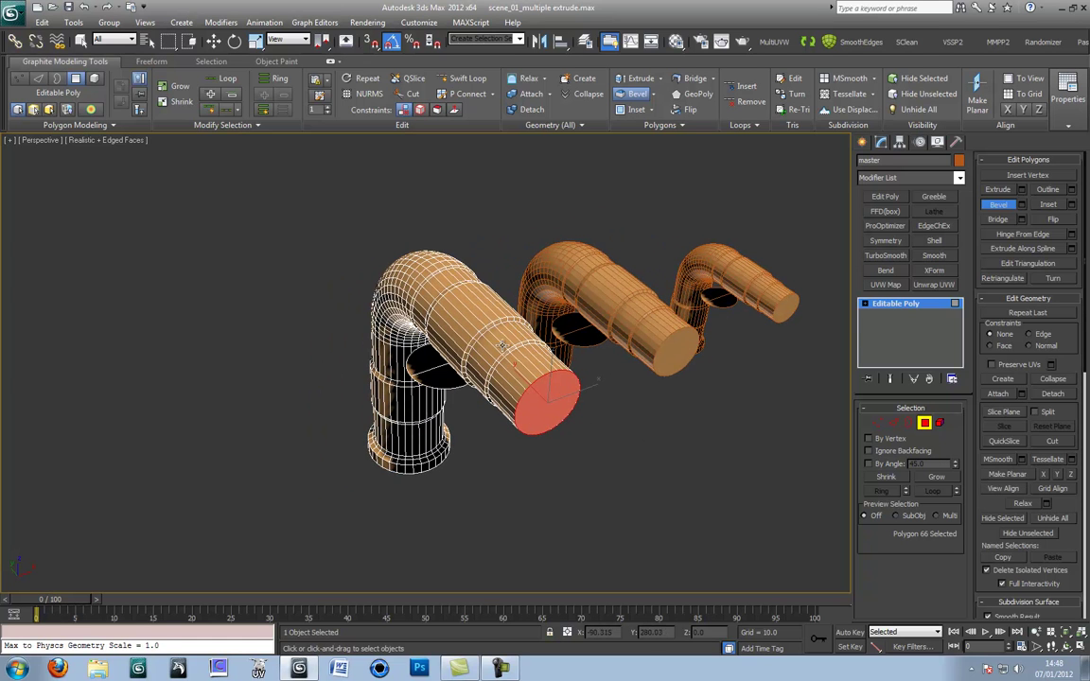
middle_click_drag(542, 394, 559, 413, "alt")
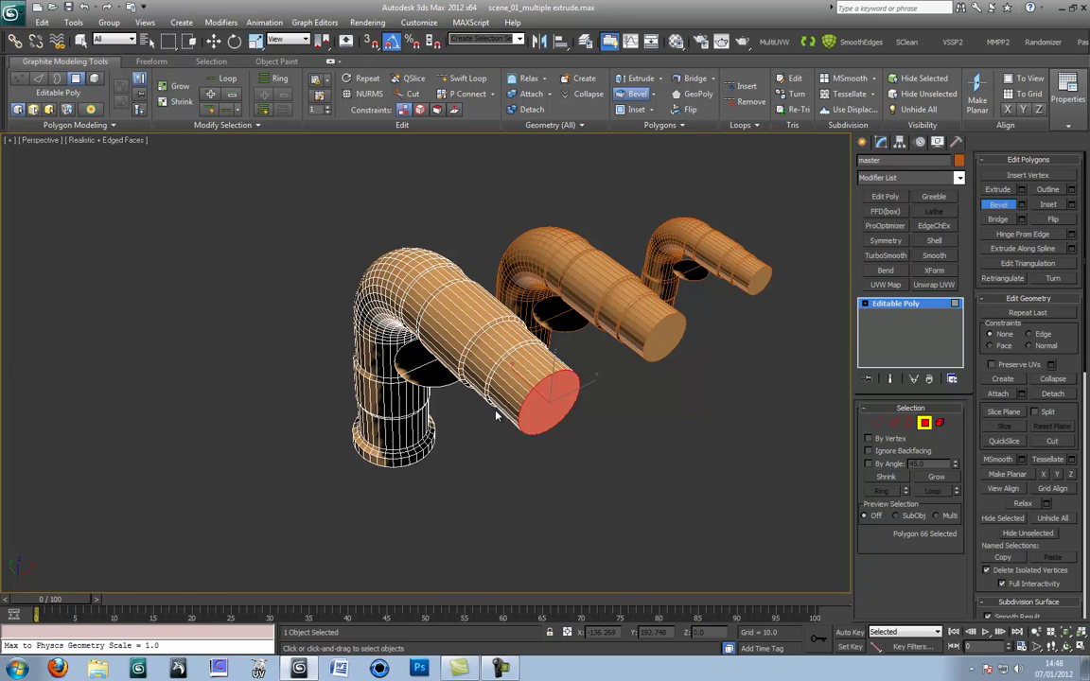
- In the Front view, clone the pipe's end polygon about 43 units along negative X as an element of the same mesh
key("f")
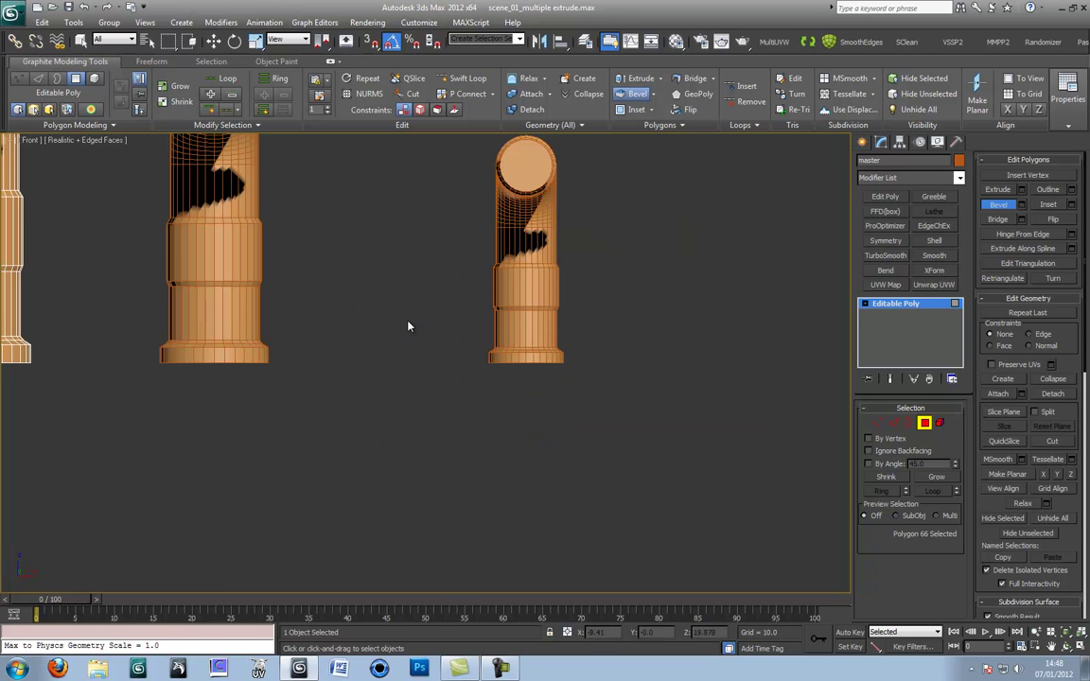
middle_click_drag(397, 318, 645, 507)
middle_click_drag(341, 352, 488, 456)
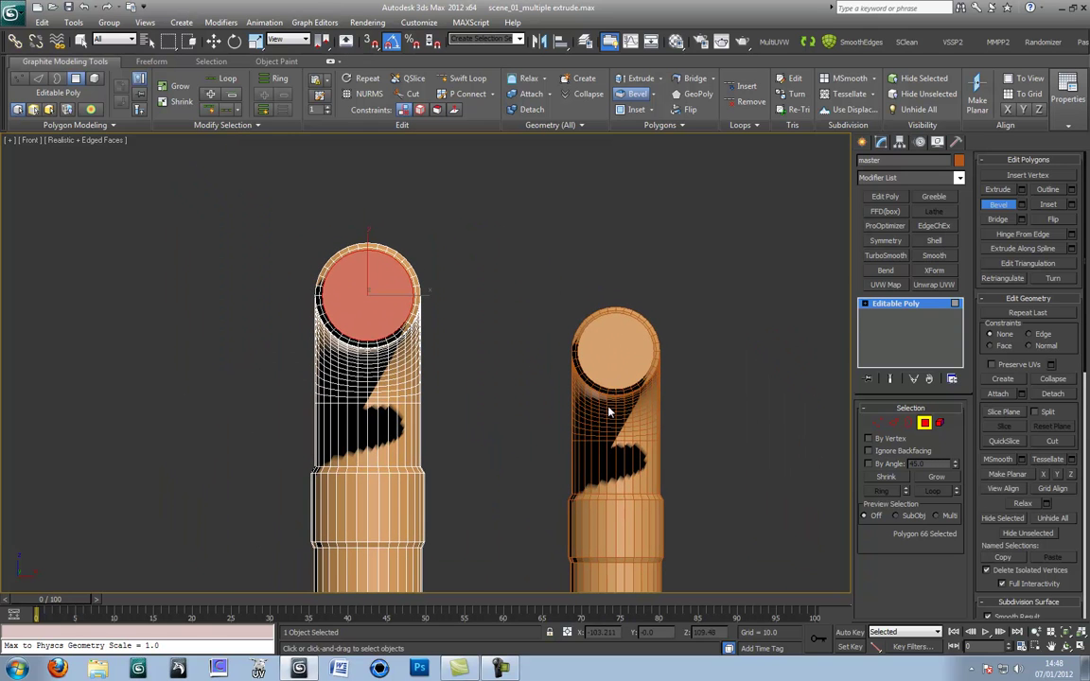
left_click(213, 41)
middle_click_drag(431, 295, 516, 375)
scroll(431, 319, "up", 2)
scroll(517, 376, "up", 2)
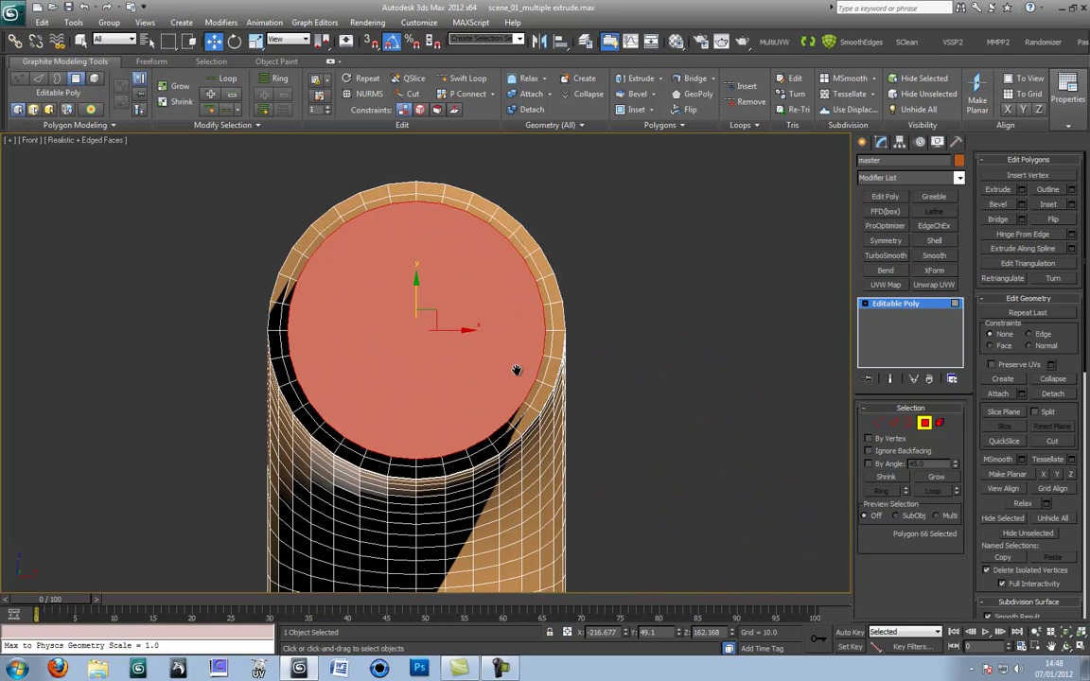
scroll(486, 360, "up", 2)
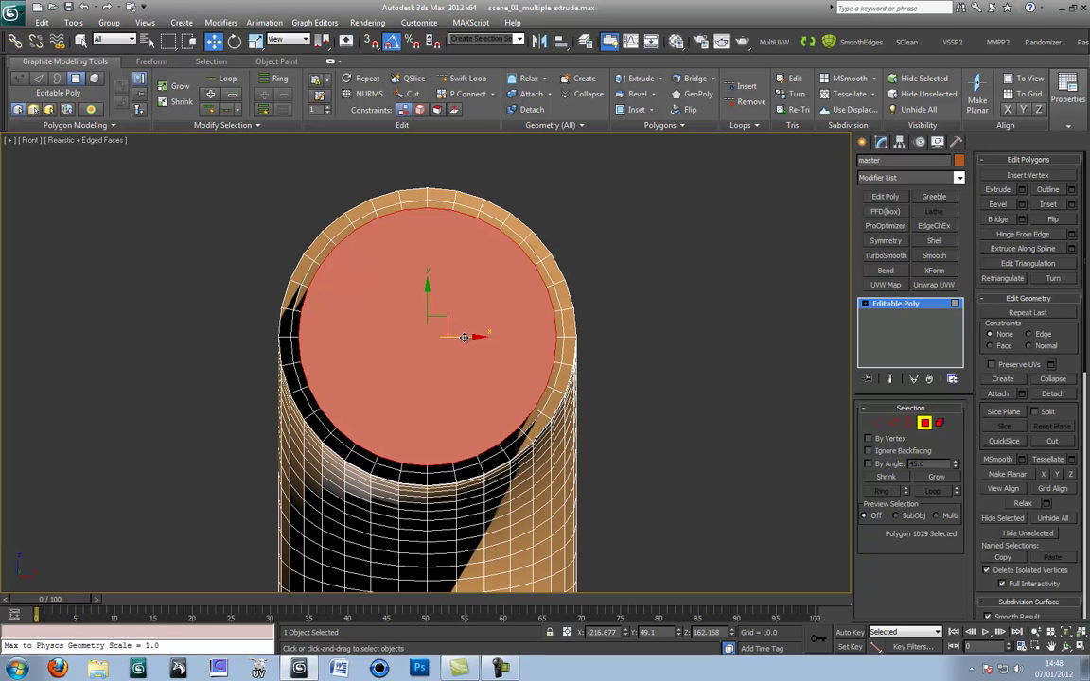
left_click_drag(464, 337, 203, 327, "shift")
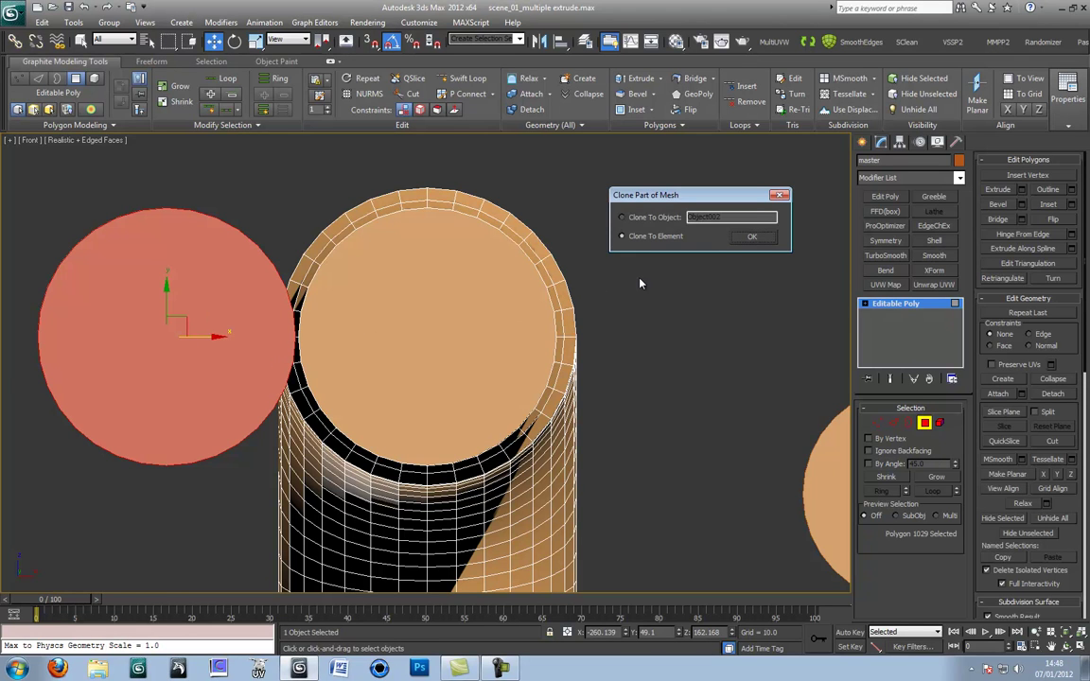
left_click(751, 237)
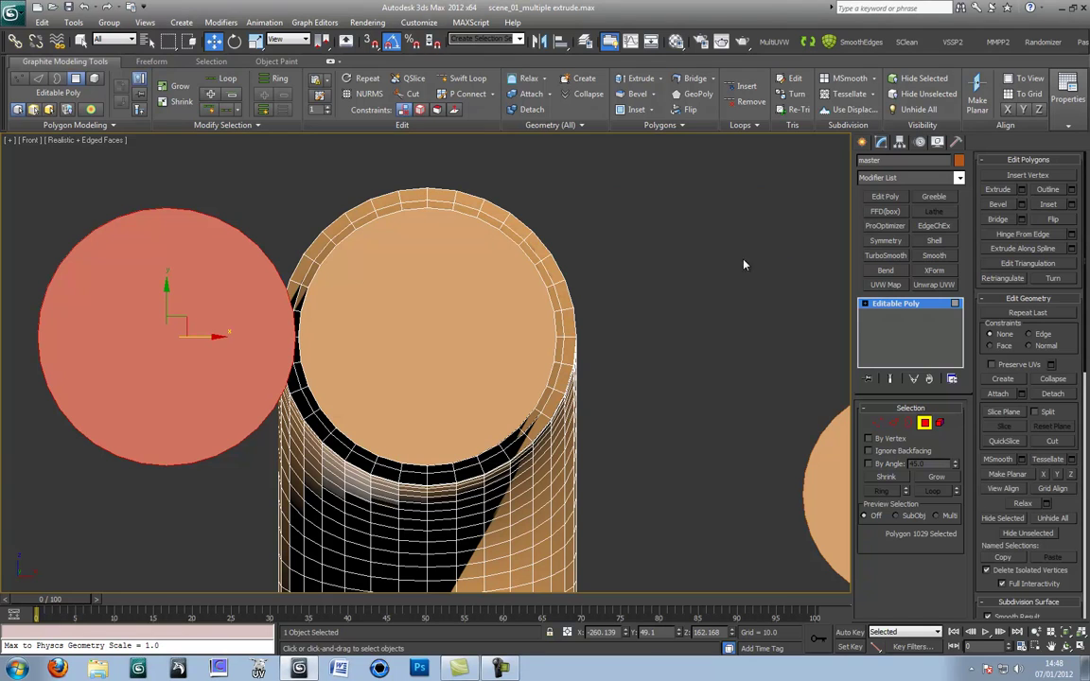
- Connect the uppermost and lowermost vertices of the new cloned disc with a vertical edge through its centre
left_click(877, 422)
left_click(166, 206)
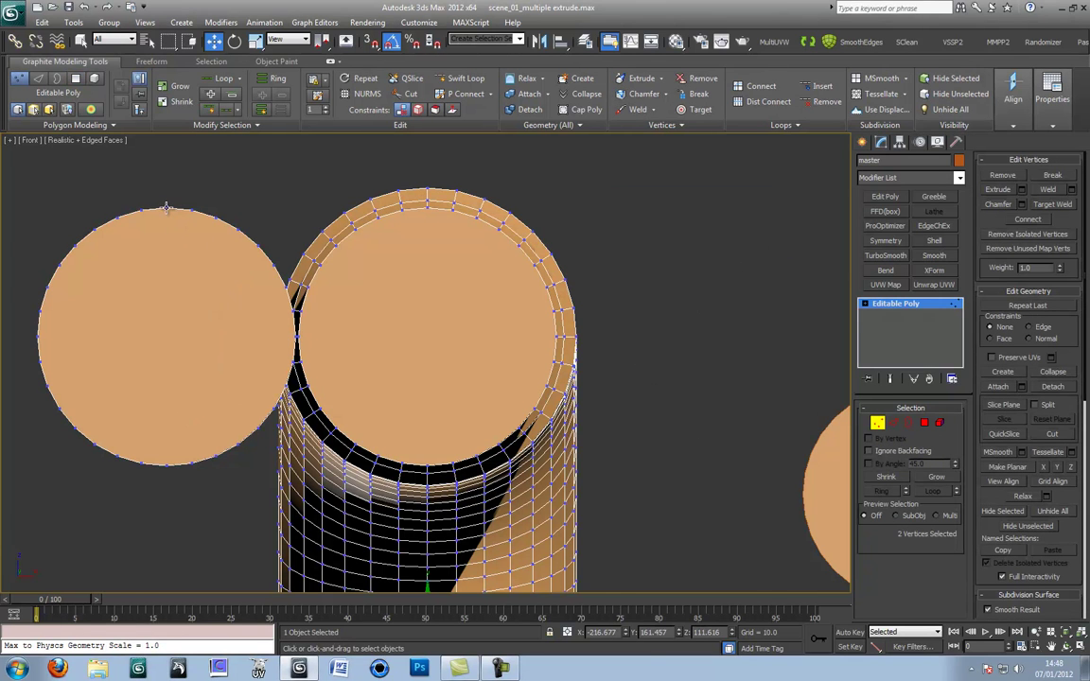
left_click(167, 207)
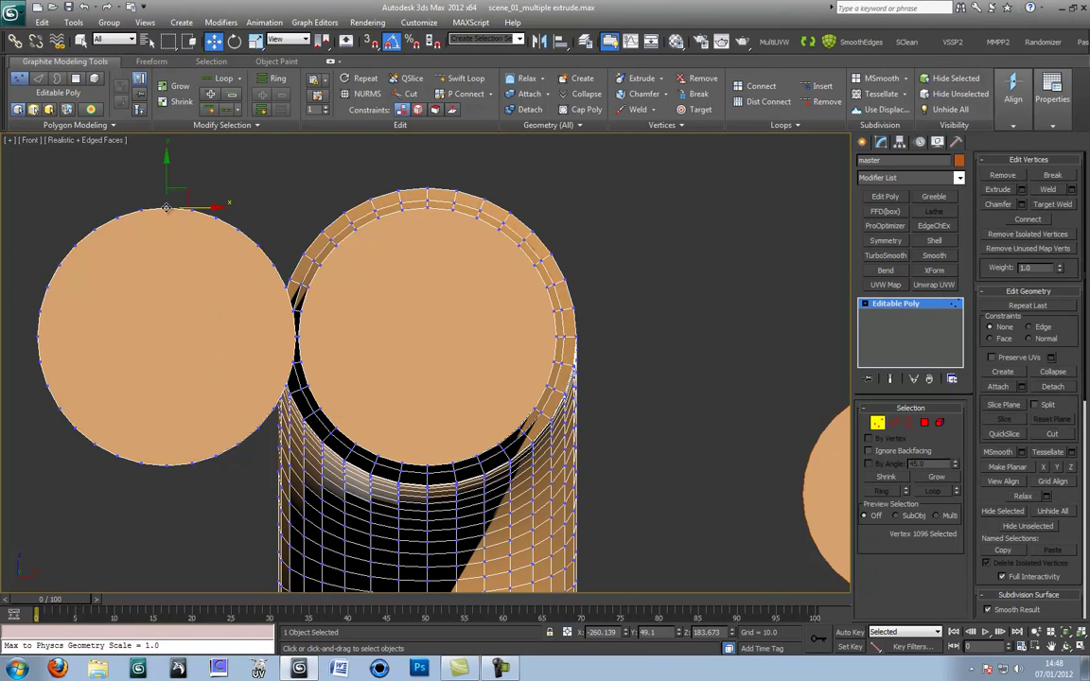
left_click(166, 467, "ctrl")
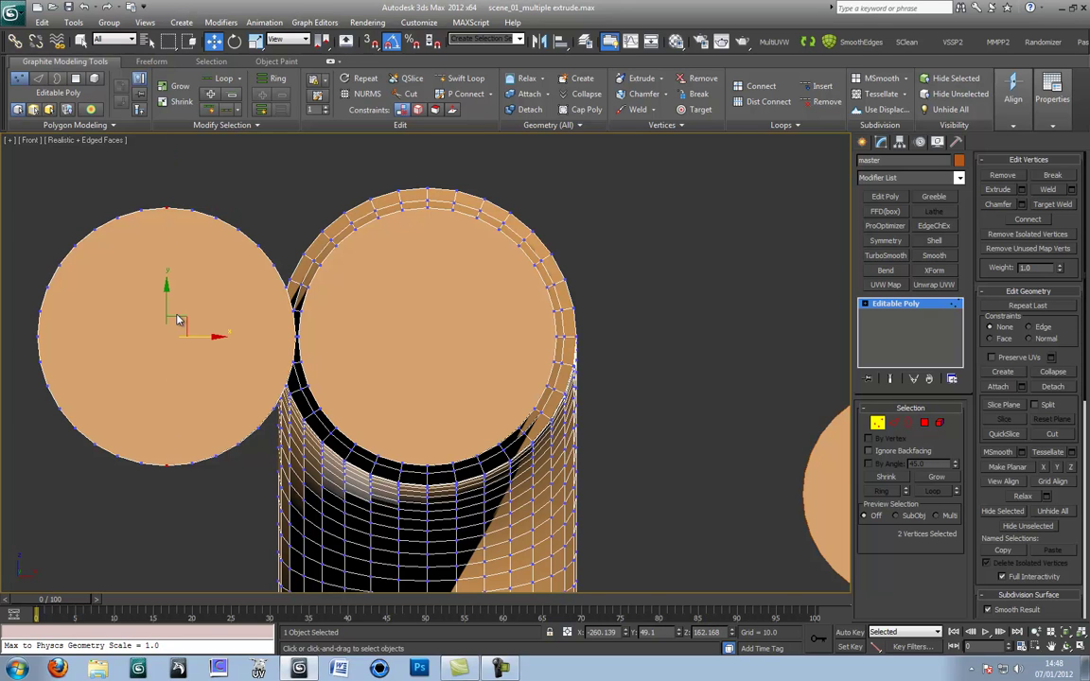
left_click(1018, 223)
- Start Hinge From Edge on the master pipe's end polygon and pick the vertical edge across the adjacent cloned disc as the hinge
left_click(924, 421)
left_click(433, 359)
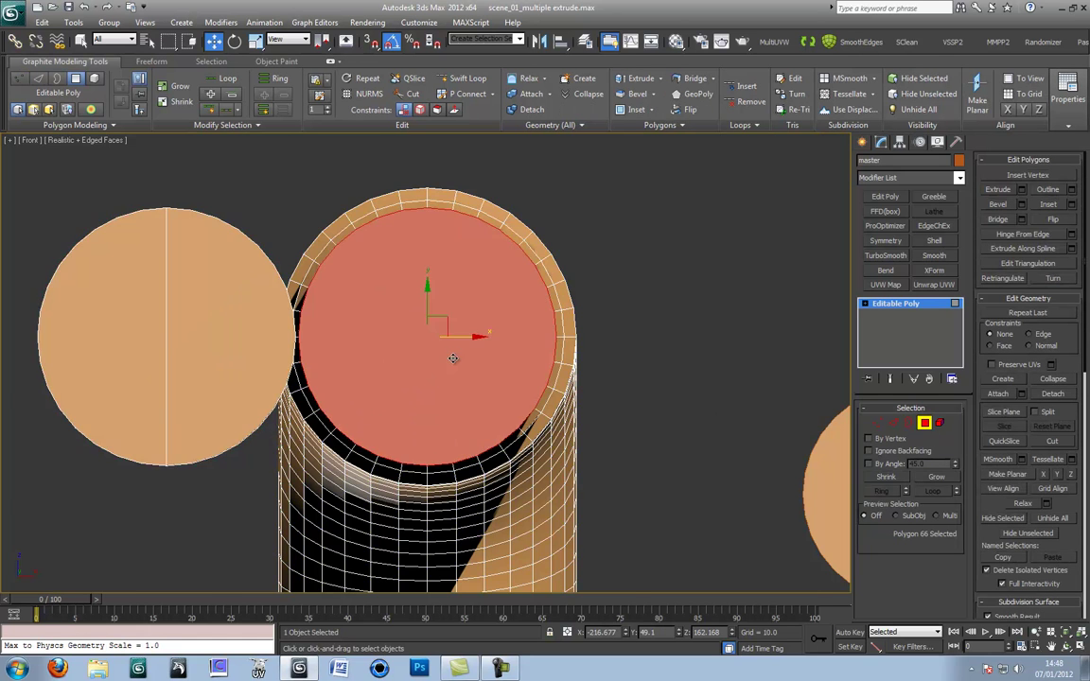
scroll(445, 357, "down", 3)
scroll(445, 358, "down", 2)
key("p")
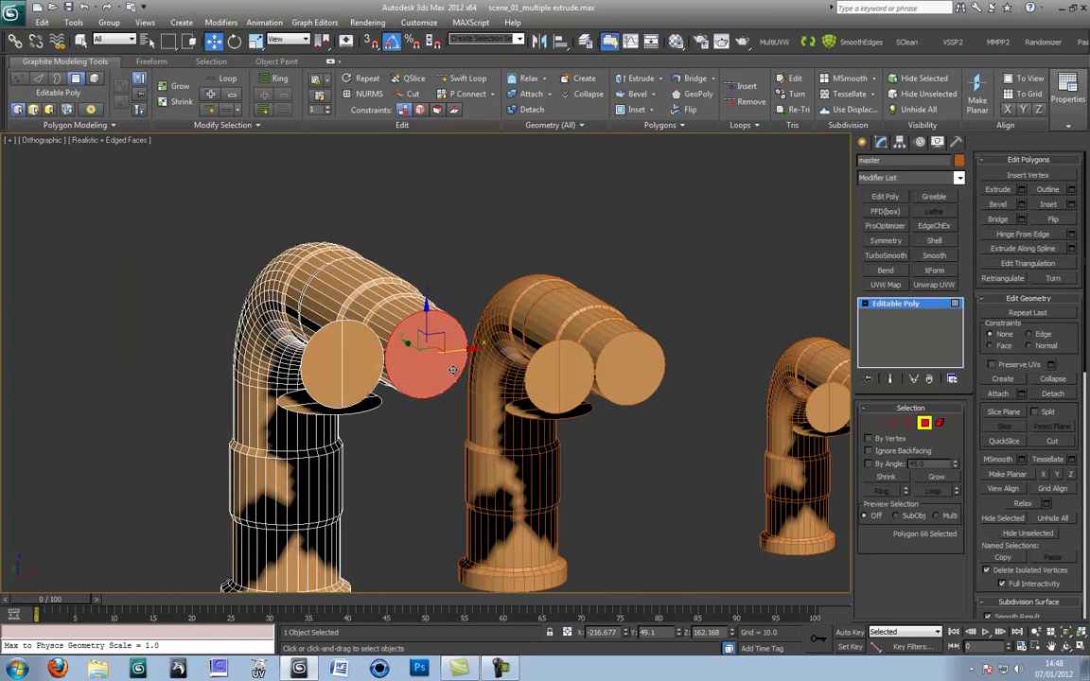
scroll(446, 369, "down", 1)
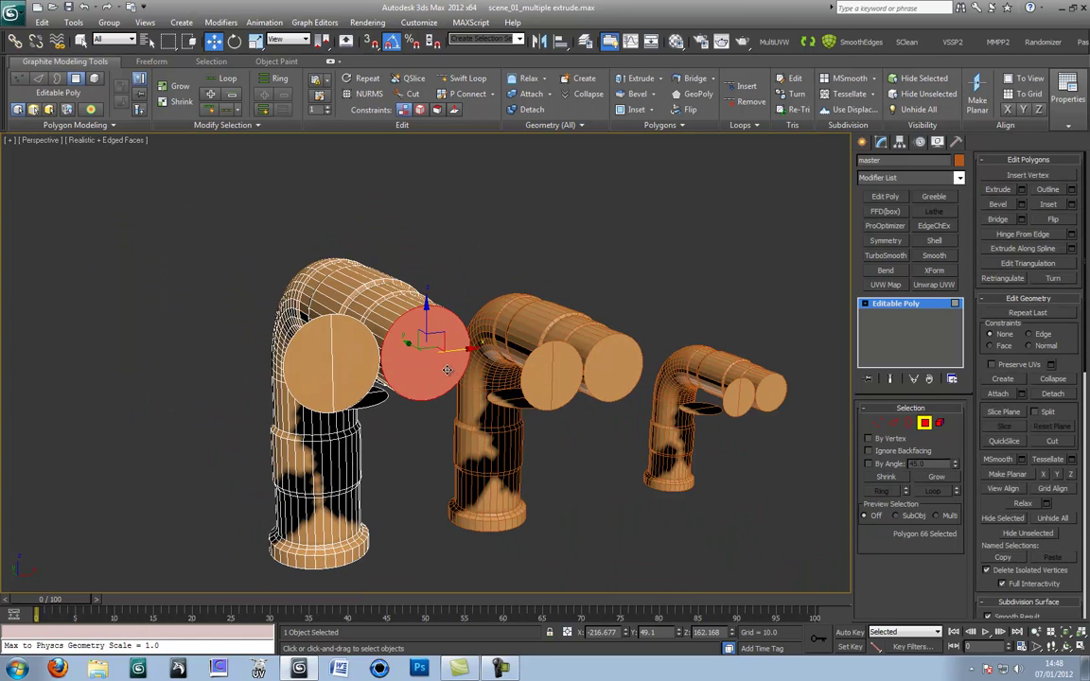
left_click(1071, 235)
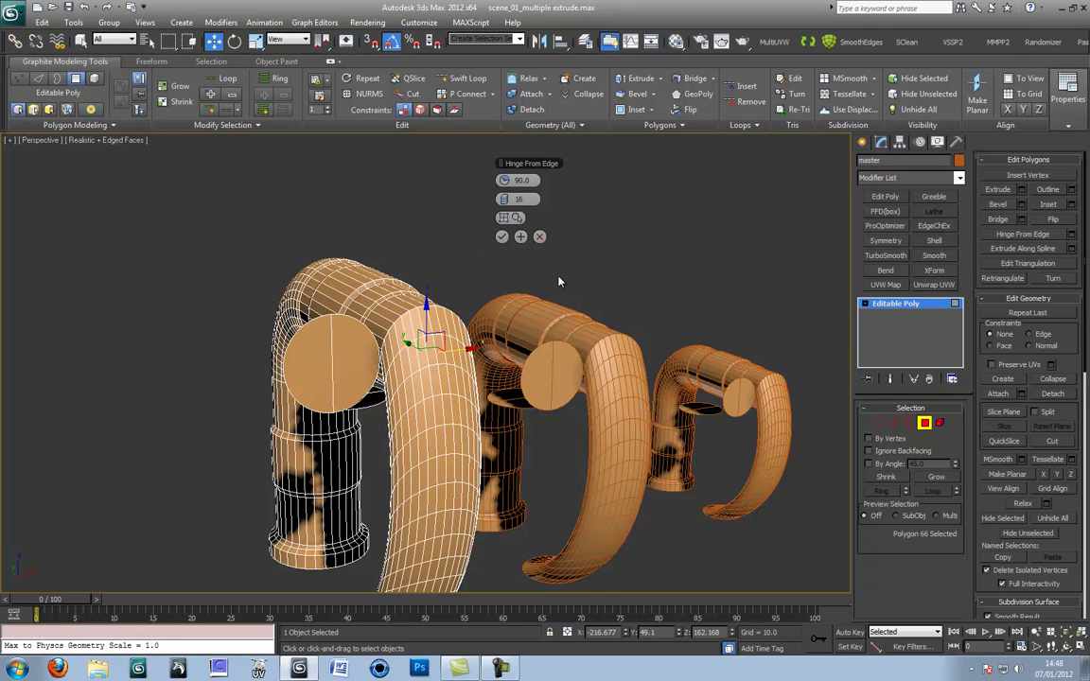
left_click(511, 219)
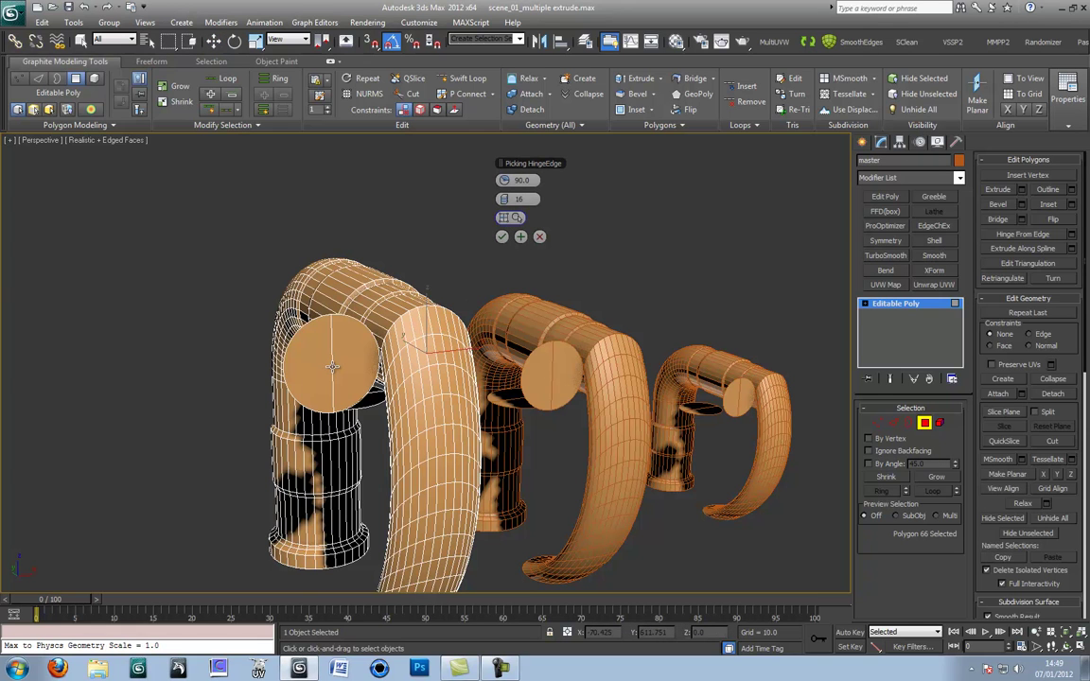
left_click(332, 367)
middle_click_drag(320, 377, 337, 406, "alt")
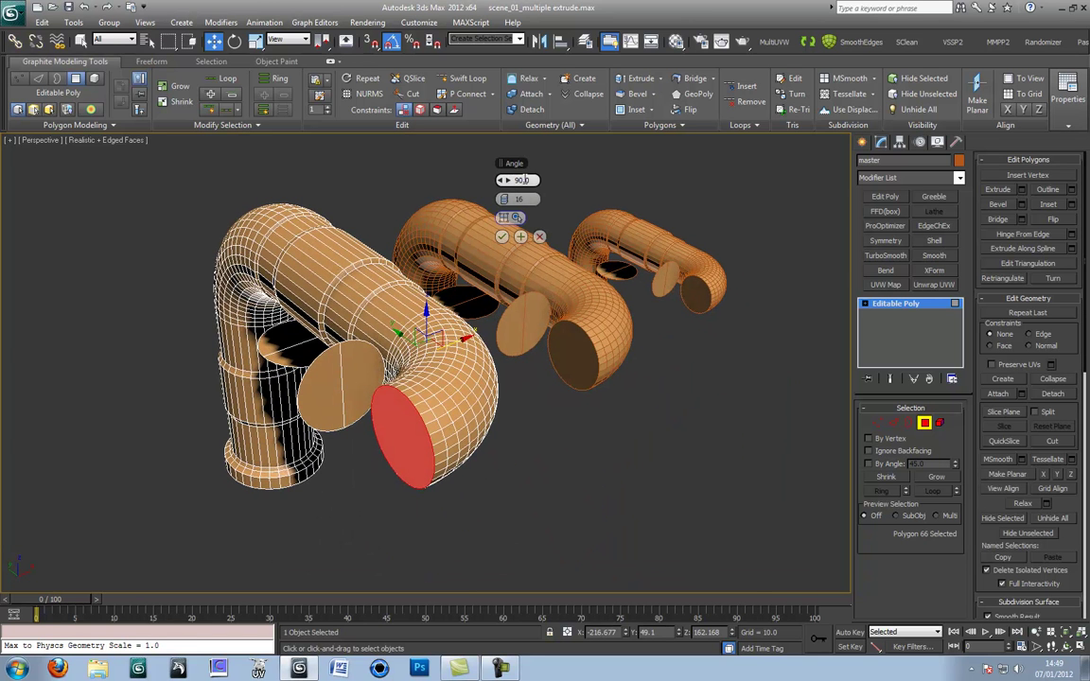
- Set the hinge angle to 180 degrees and apply the U-bend with 16 segments
left_click(508, 181)
type("180")
key("Return")
middle_click_drag(335, 340, 519, 372, "alt")
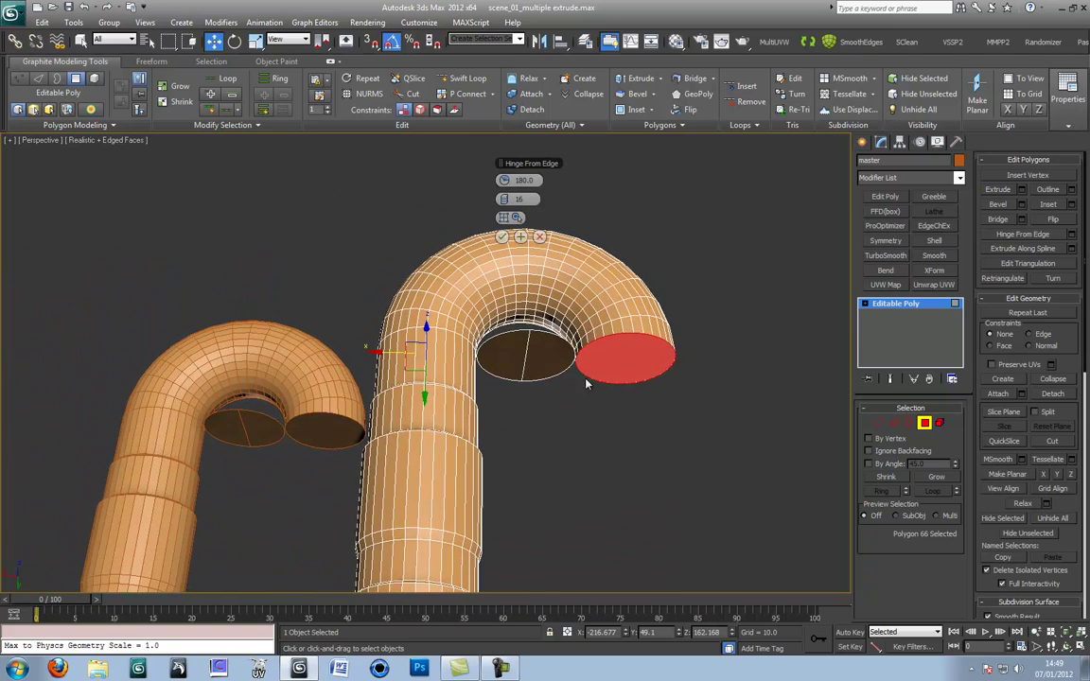
left_click(503, 238)
- Delete the helper disc inside the new 180-degree bend
scroll(530, 312, "down", 5)
middle_click_drag(559, 370, 526, 362, "alt")
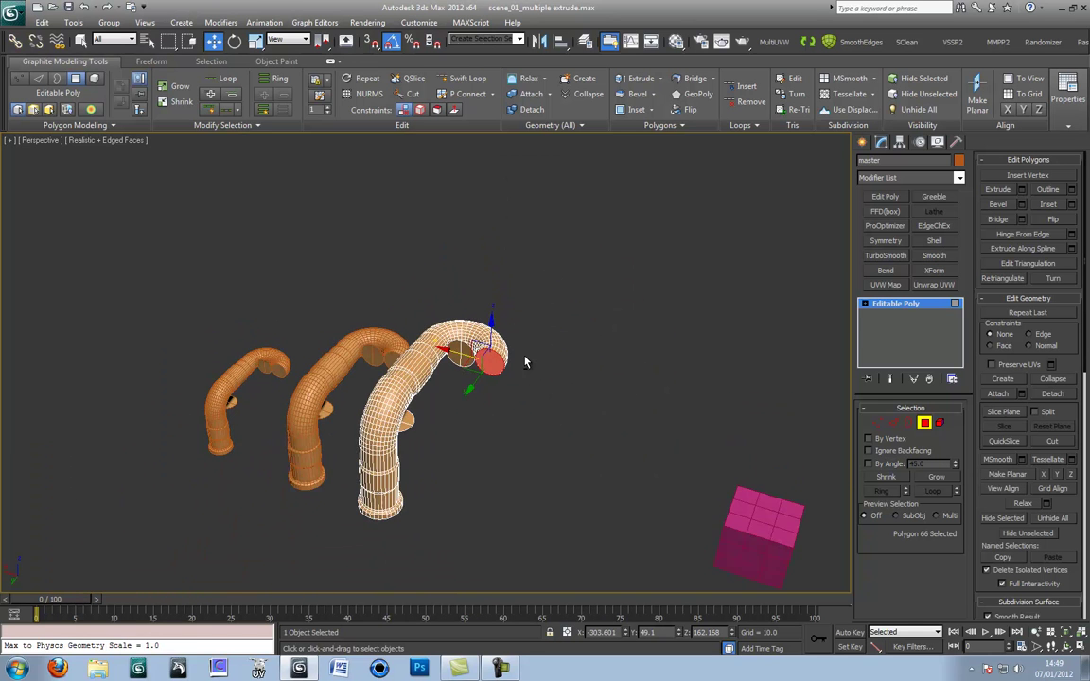
scroll(526, 362, "up", 6)
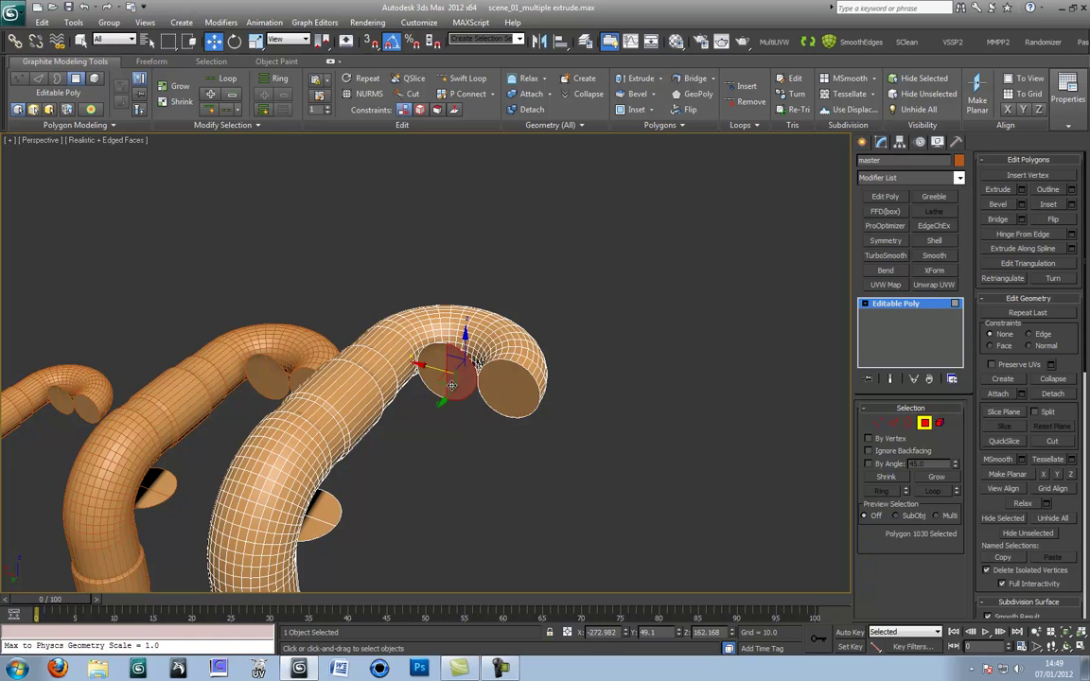
key("ctrl+z")
- Clone the U-bend's end polygon about 43 units upward along Z as an element of the same mesh
left_click(509, 396)
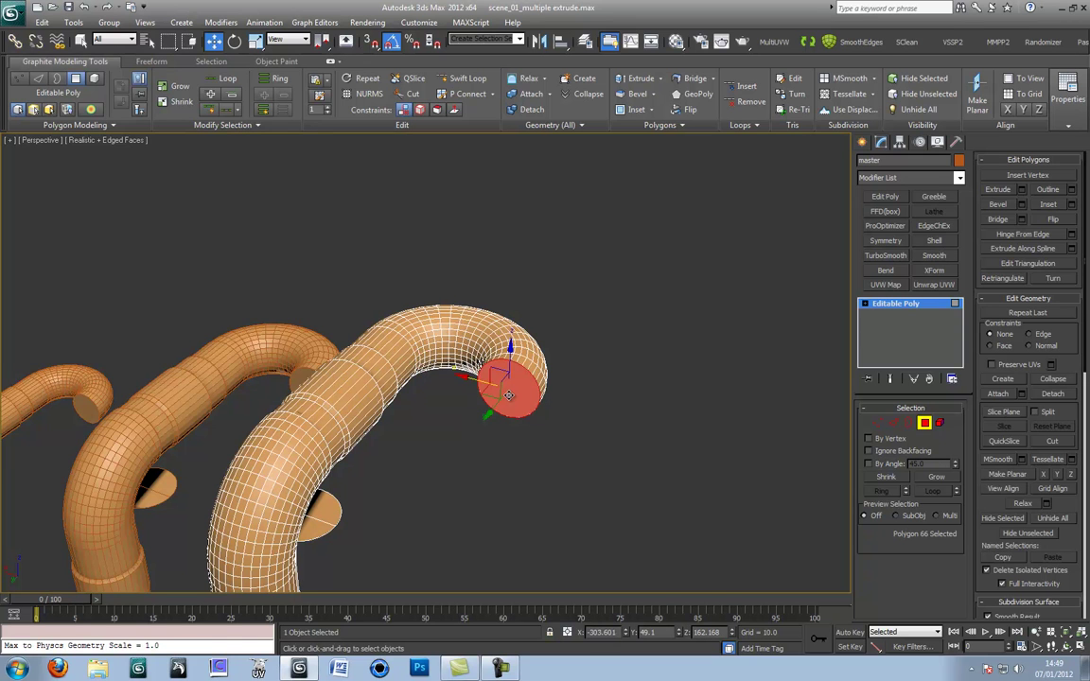
middle_click_drag(585, 401, 465, 360, "alt")
scroll(489, 373, "up", 2)
scroll(465, 359, "up", 1)
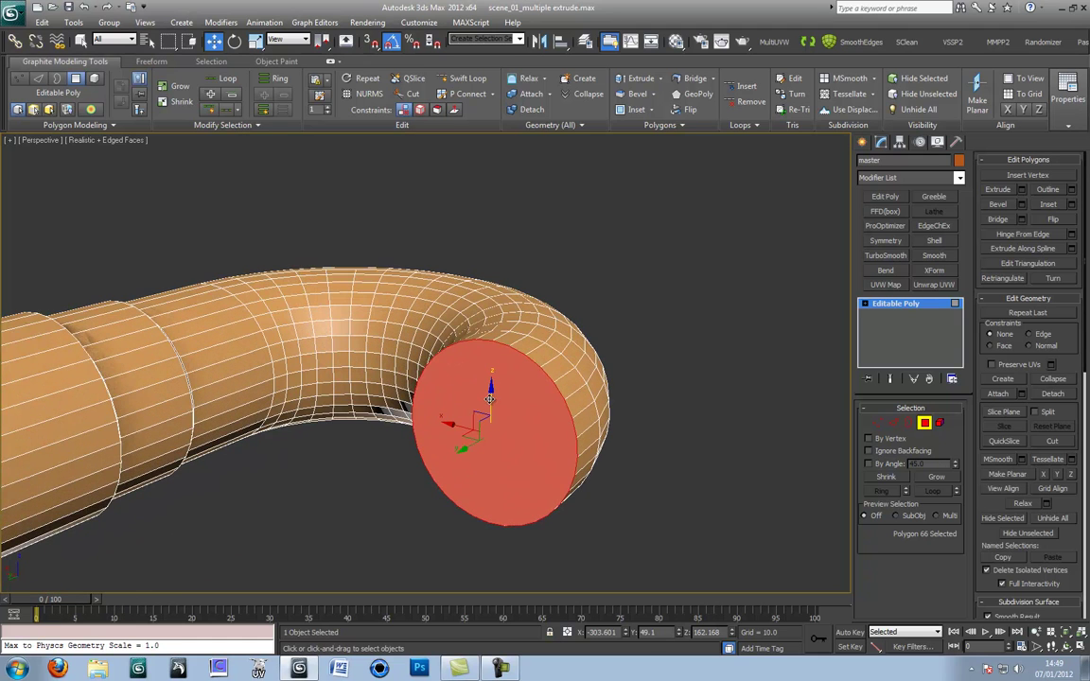
middle_click_drag(489, 399, 492, 403, "alt")
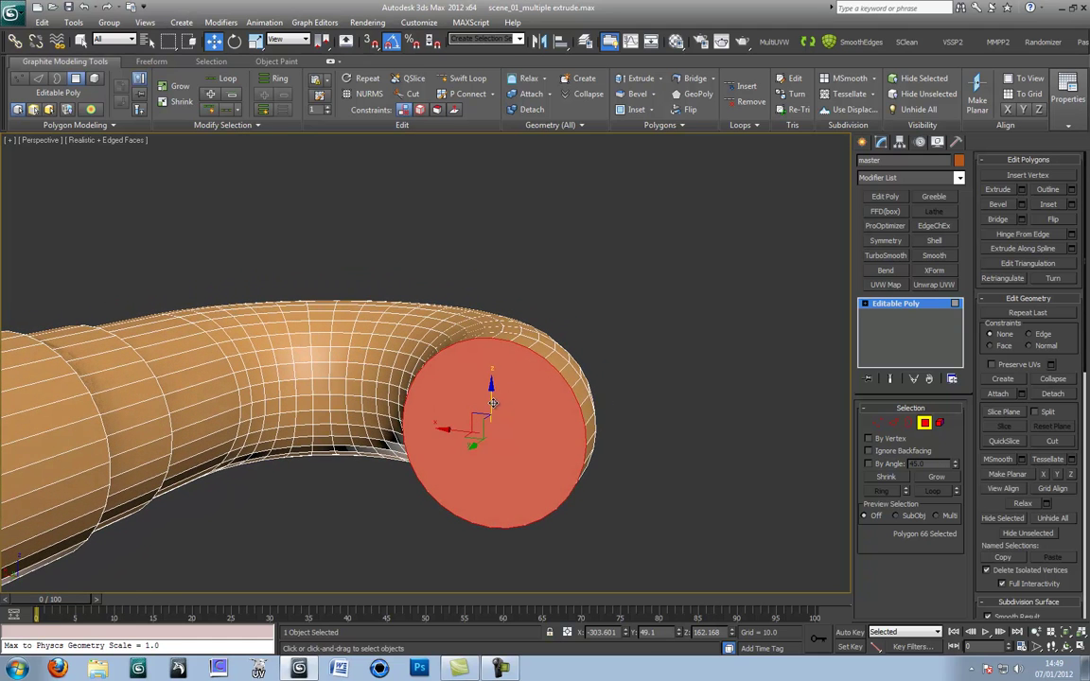
left_click_drag(492, 403, 495, 204, "shift")
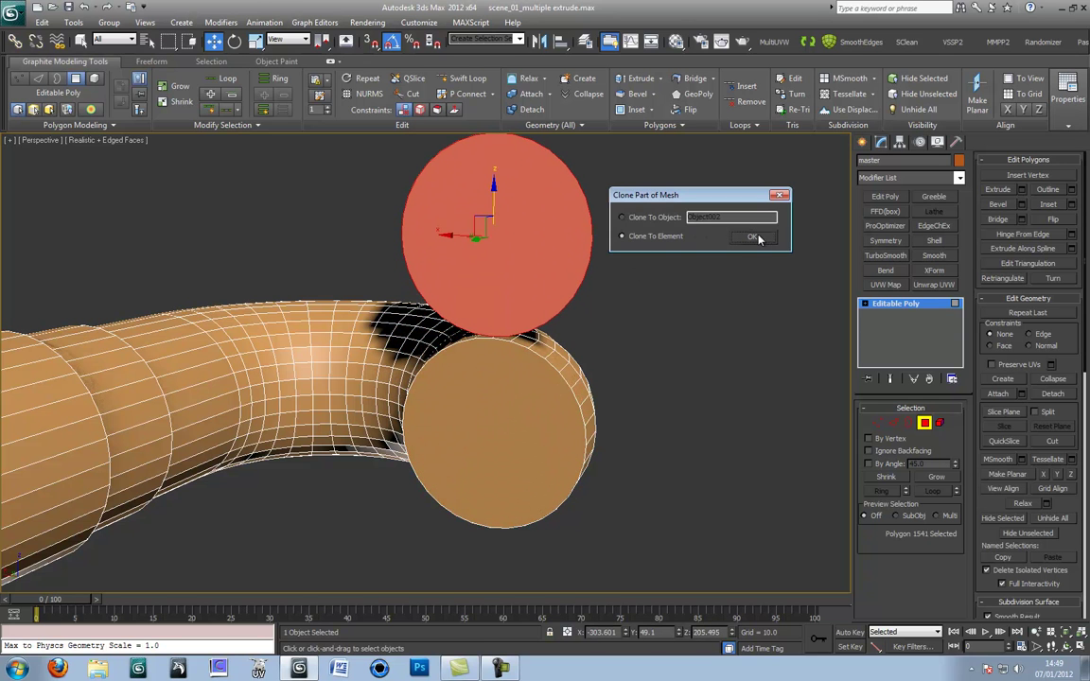
left_click(754, 237)
- Connect the two outermost side vertices of the raised disc with a horizontal edge through its centre
middle_click_drag(606, 263, 599, 265, "alt")
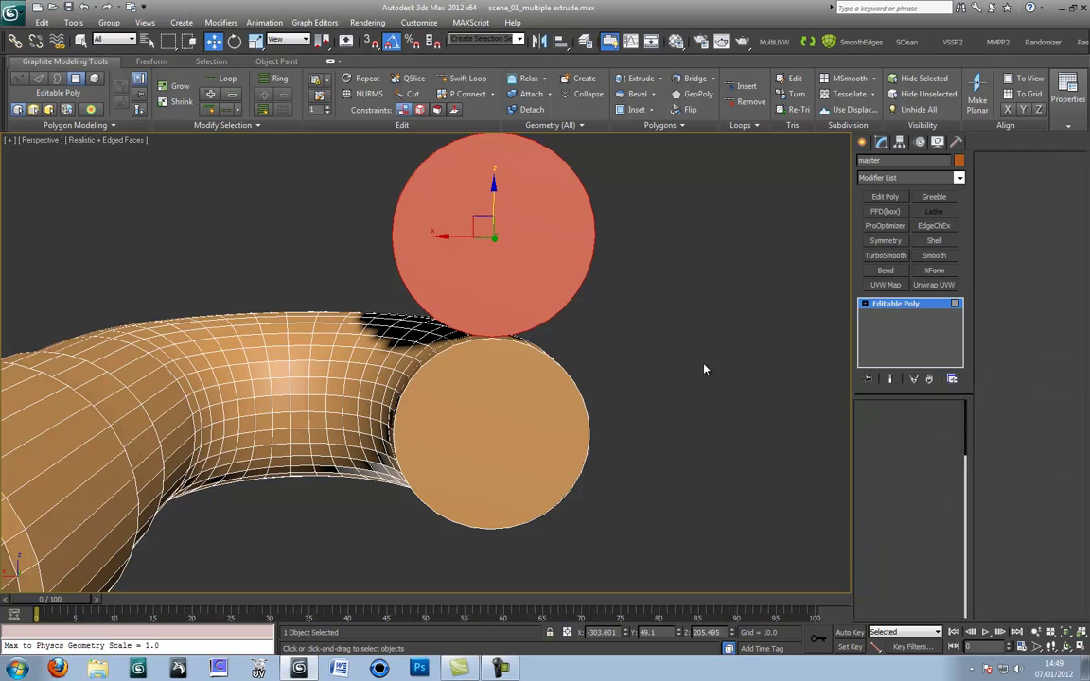
key("1")
left_click(391, 236)
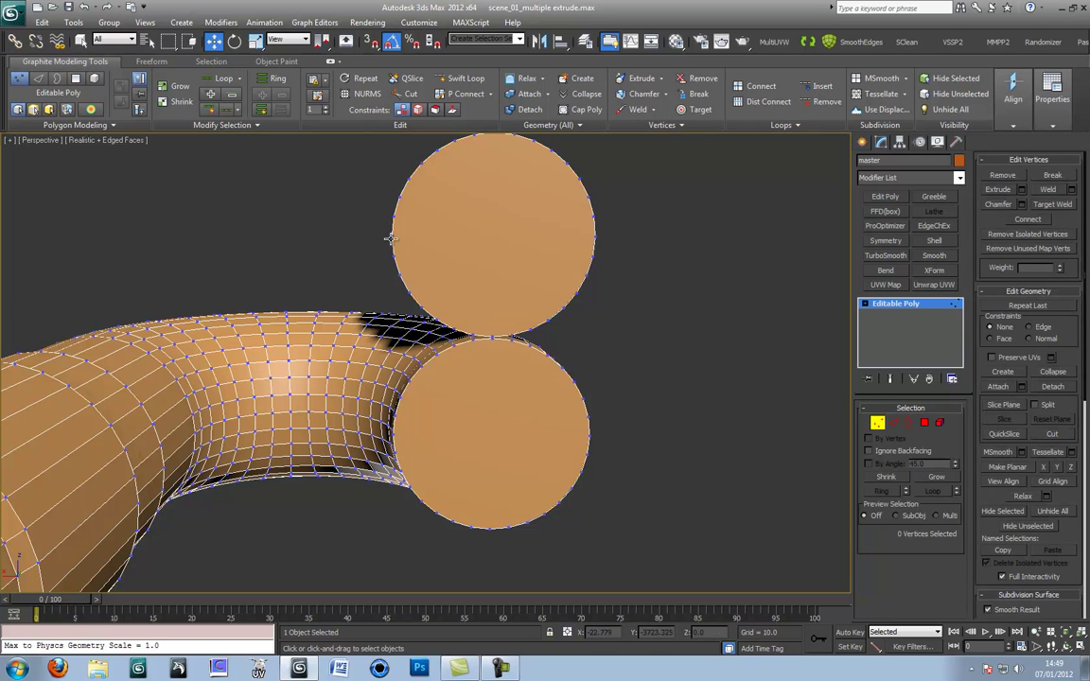
left_click(593, 237, "ctrl")
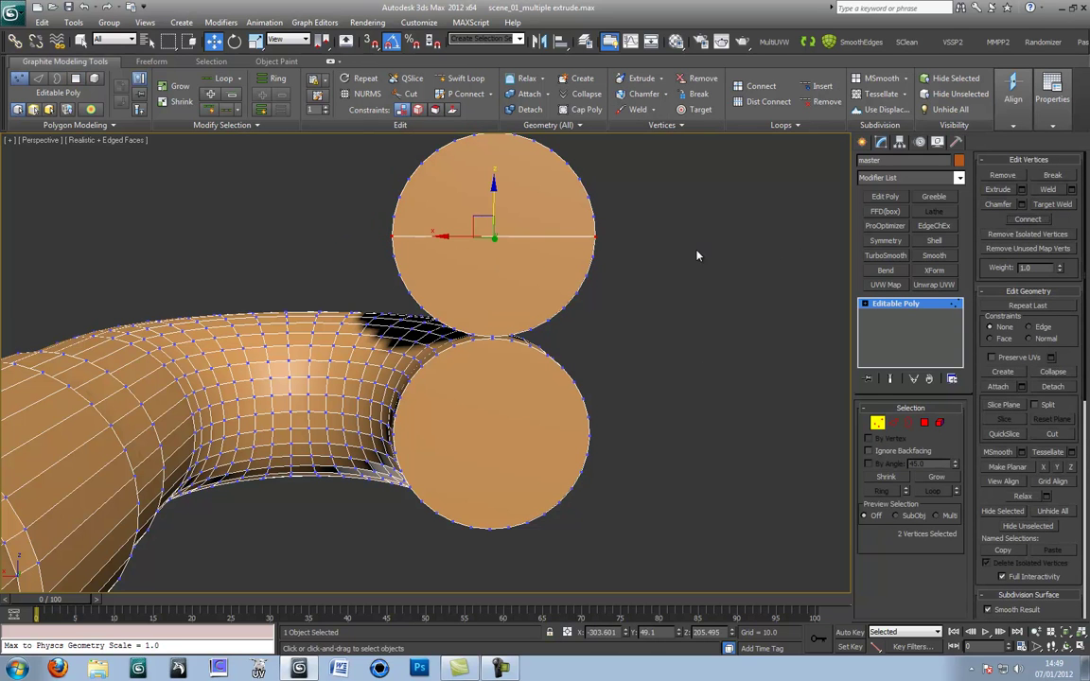
middle_click_drag(626, 224, 549, 252, "alt")
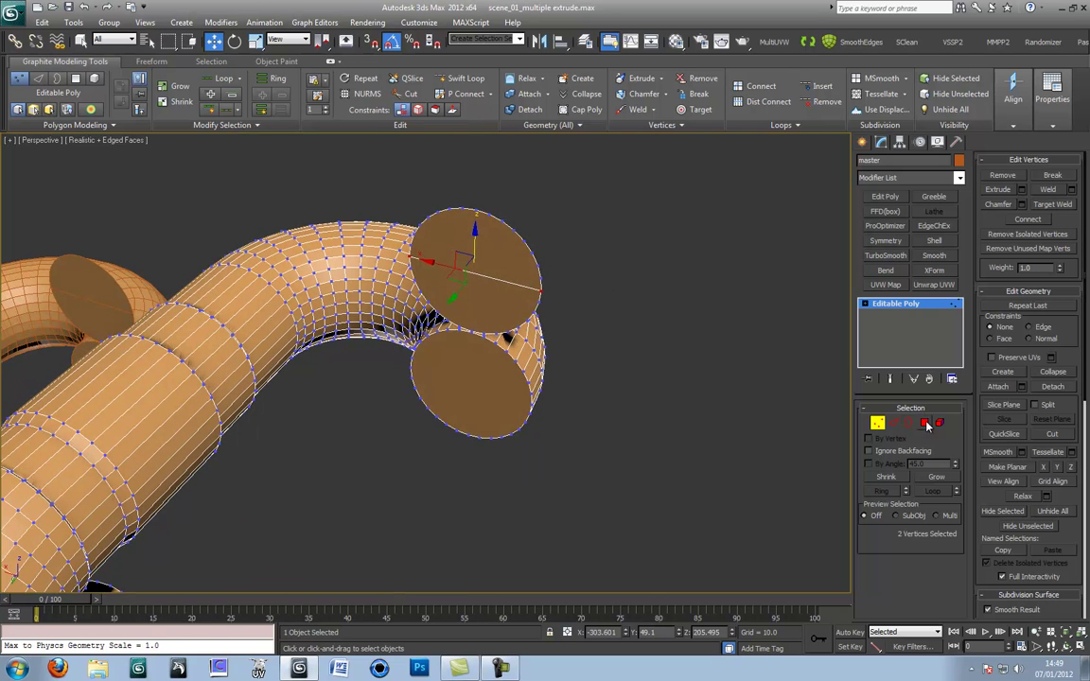
- Hinge the pipe's end polygon 180 degrees with 16 segments around the raised disc's horizontal centre edge
key("4")
left_click(487, 381)
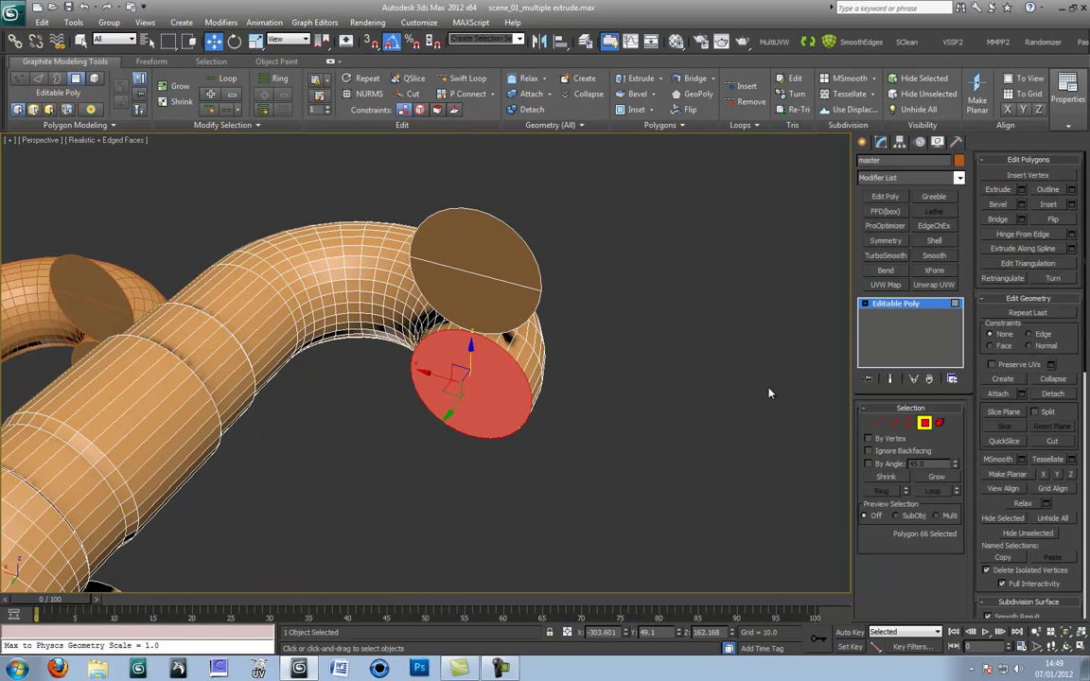
left_click(1071, 235)
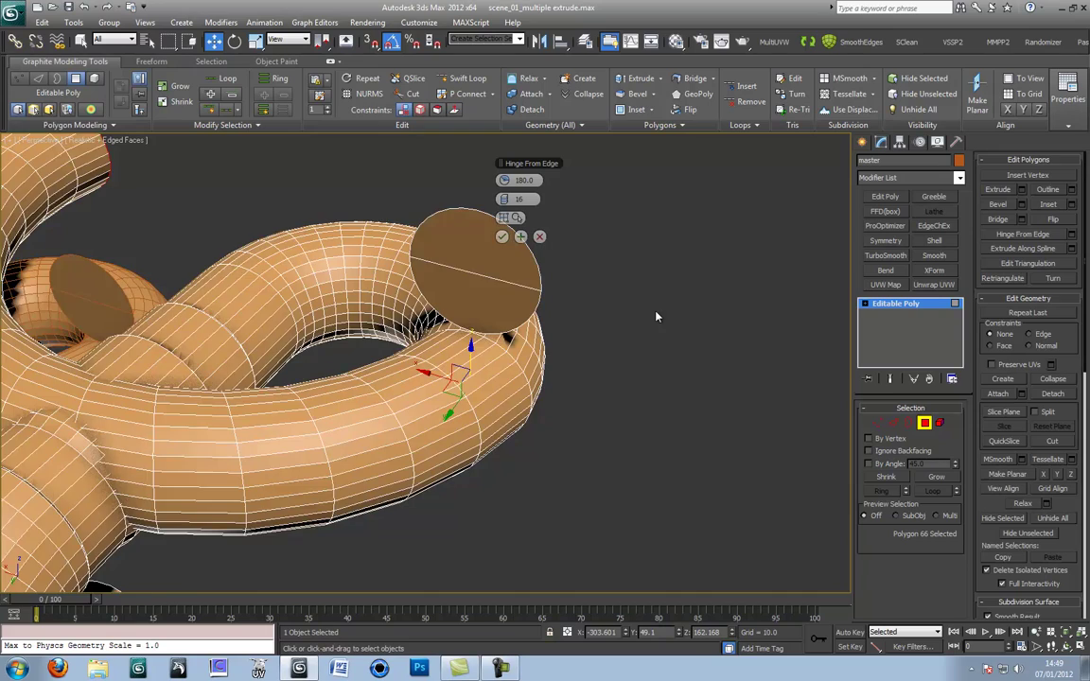
scroll(620, 333, "down", 4)
middle_click_drag(620, 333, 575, 379, "alt")
left_click(517, 217)
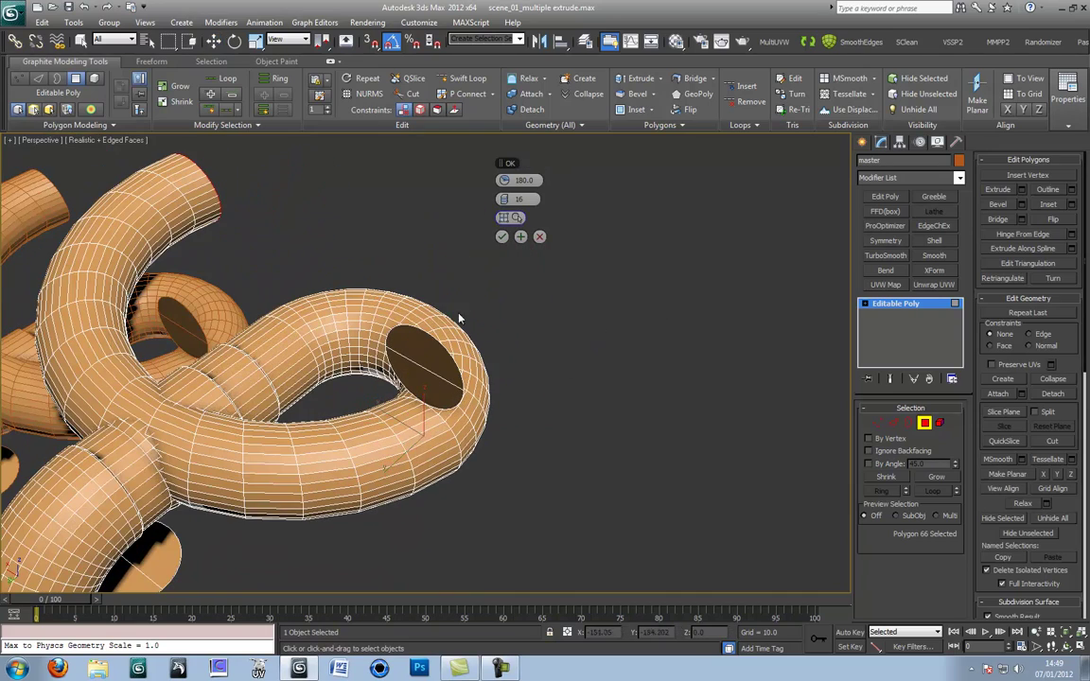
left_click(379, 330)
middle_click_drag(490, 344, 473, 343, "alt")
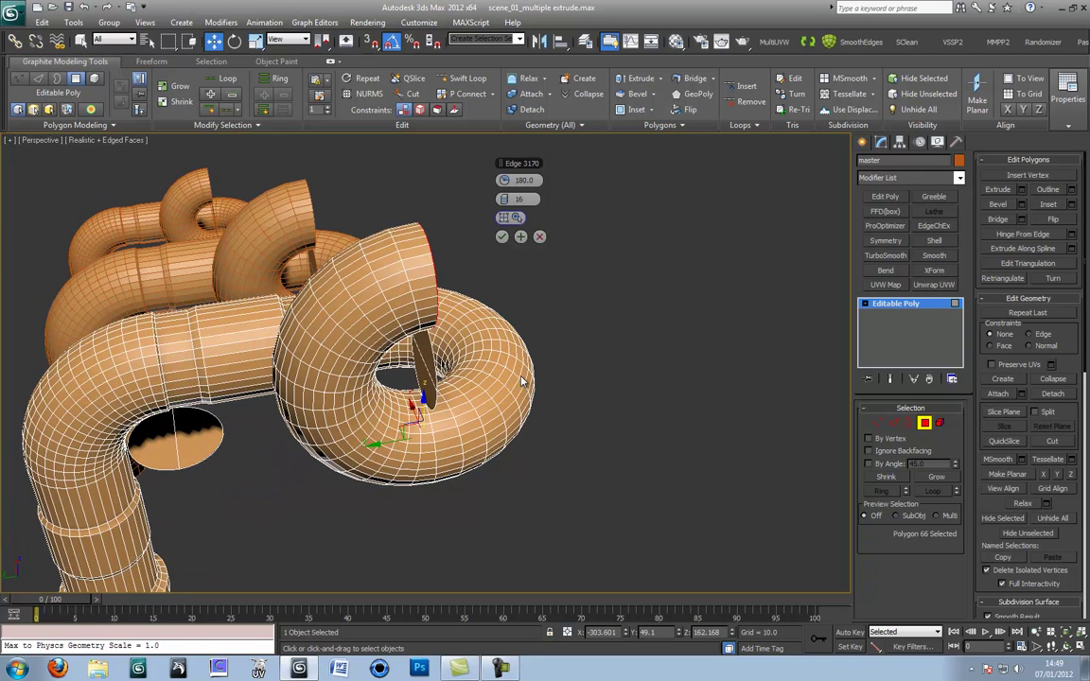
left_click(502, 236)
- Bevel the master's end polygon outward to add a straight pipe run after the upward U-bend
scroll(470, 283, "down", 3)
middle_click_drag(469, 304, 750, 270, "alt")
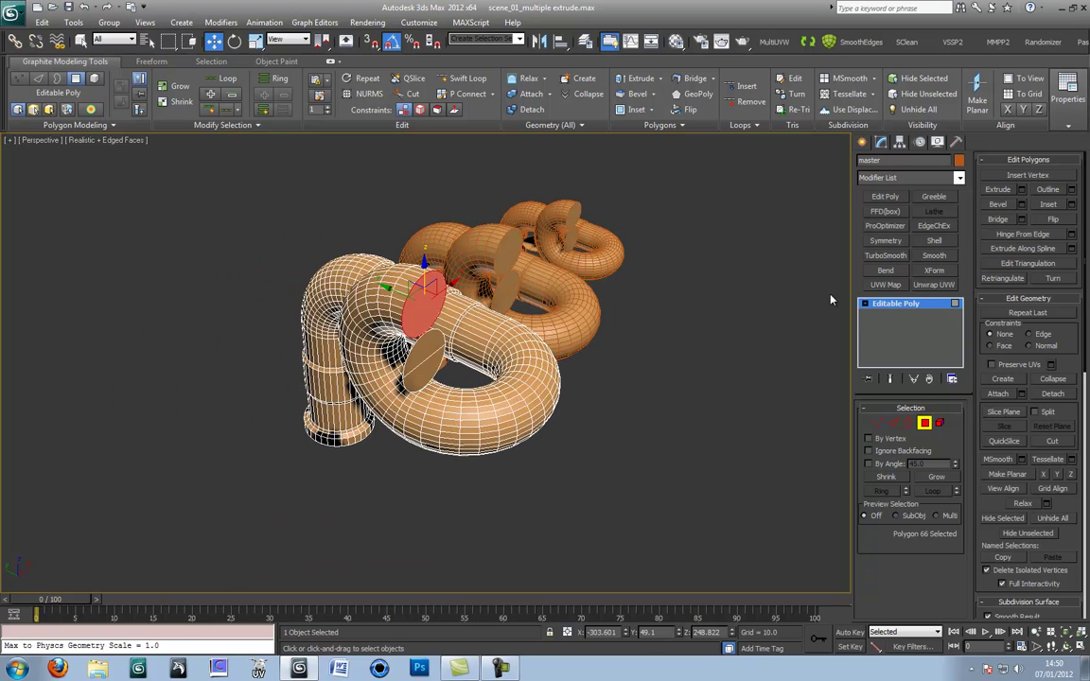
left_click(997, 204)
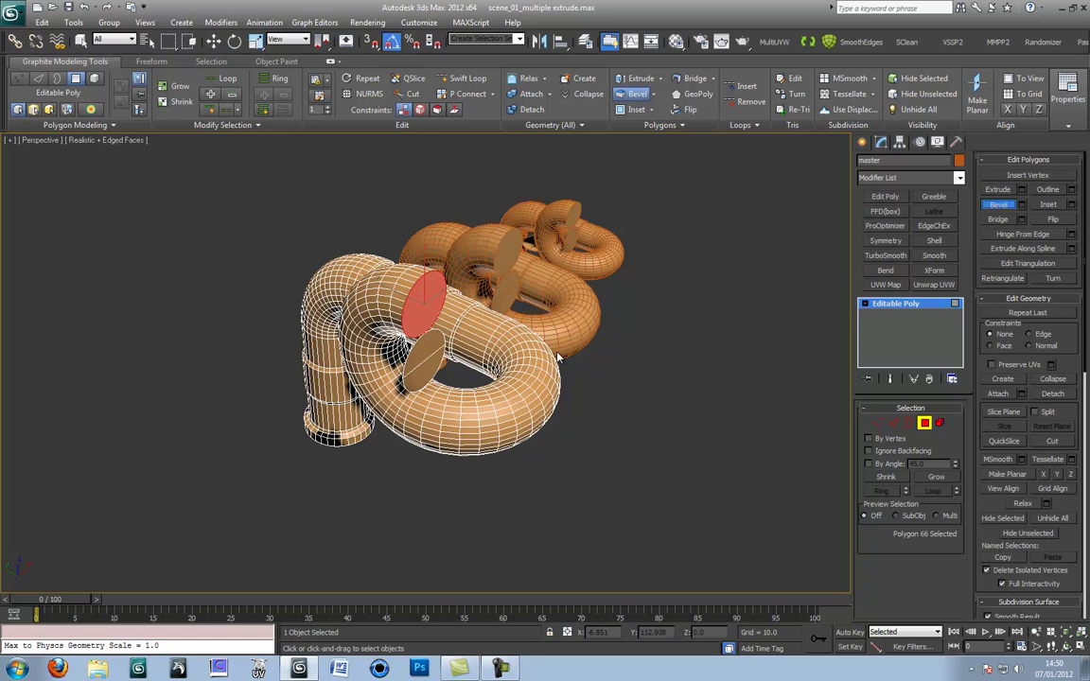
scroll(407, 347, "up", 3)
left_click_drag(407, 347, 483, 333)
middle_click_drag(484, 335, 548, 337, "alt")
scroll(482, 359, "down", 4)
middle_click_drag(364, 397, 518, 350, "alt")
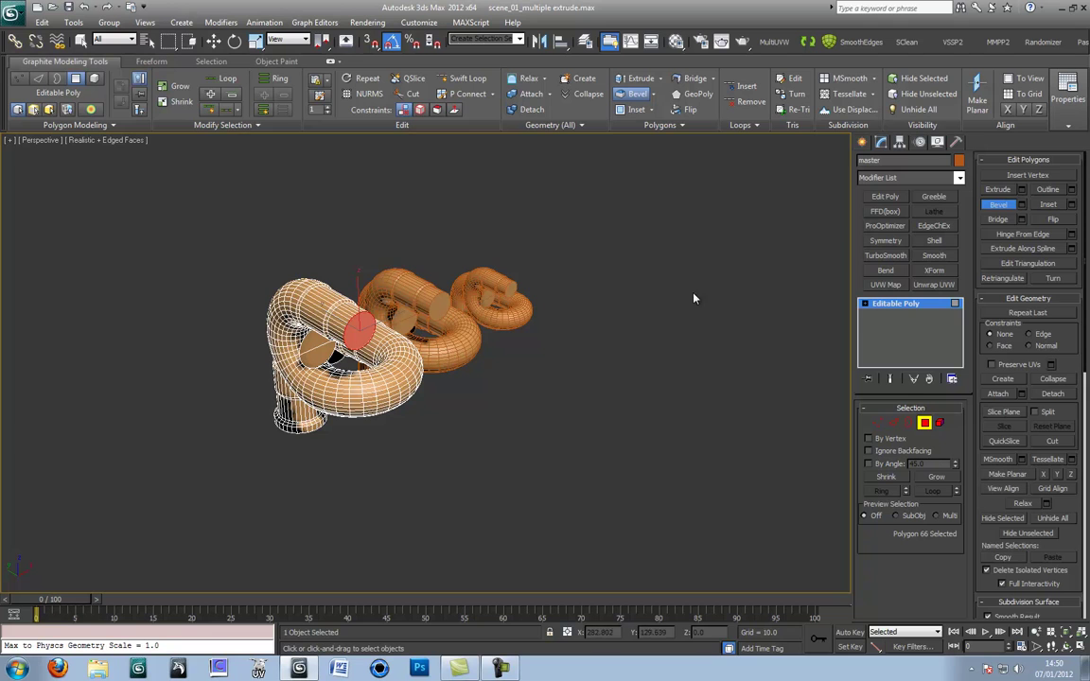
key("w")
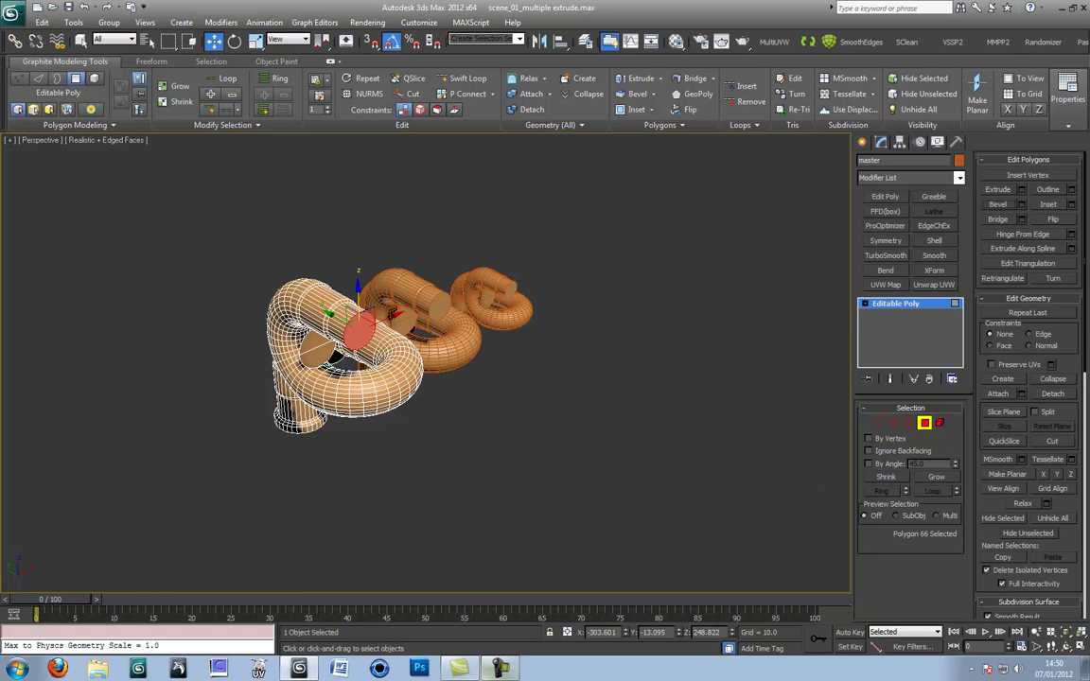
left_click(498, 667)
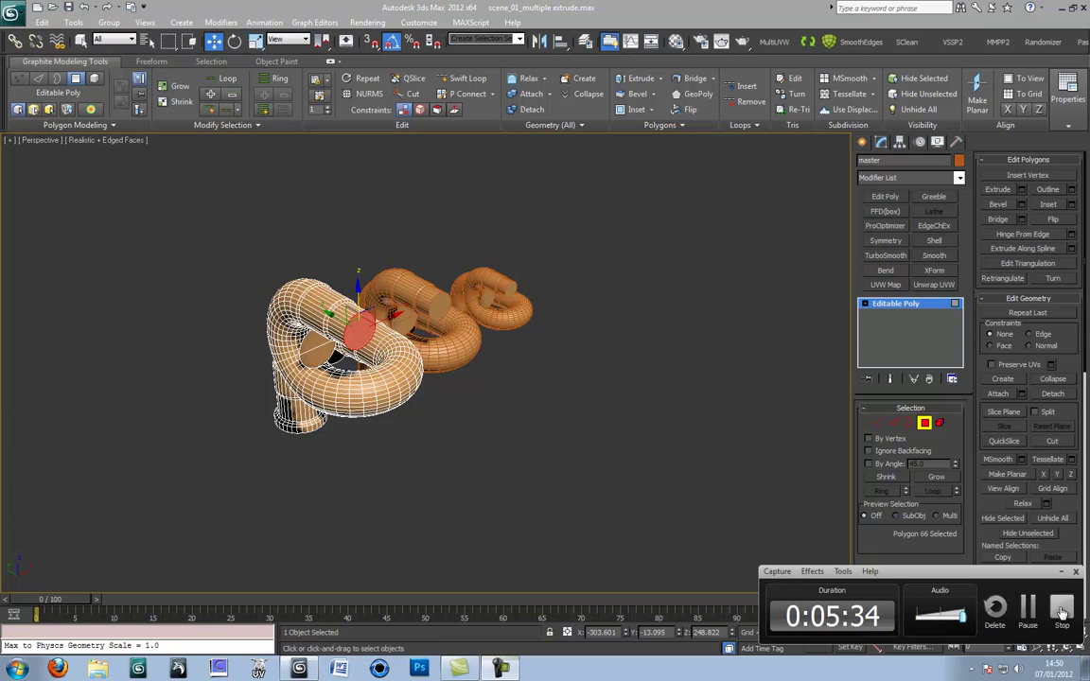
left_click(1029, 610)
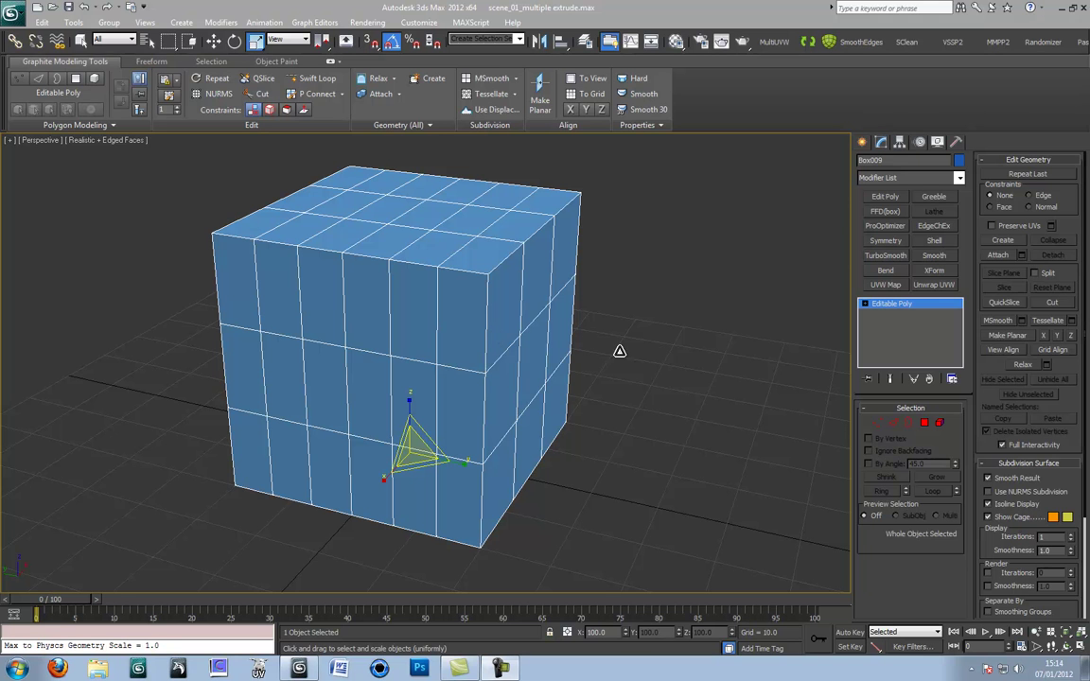
- Start Hinge From Edge on the blue box's middle-row side polygon, third from the left, and pick its right vertical edge as the hinge
left_click(922, 423)
middle_click_drag(433, 322, 435, 336, "alt")
middle_click_drag(342, 401, 370, 393, "alt")
left_click(345, 406)
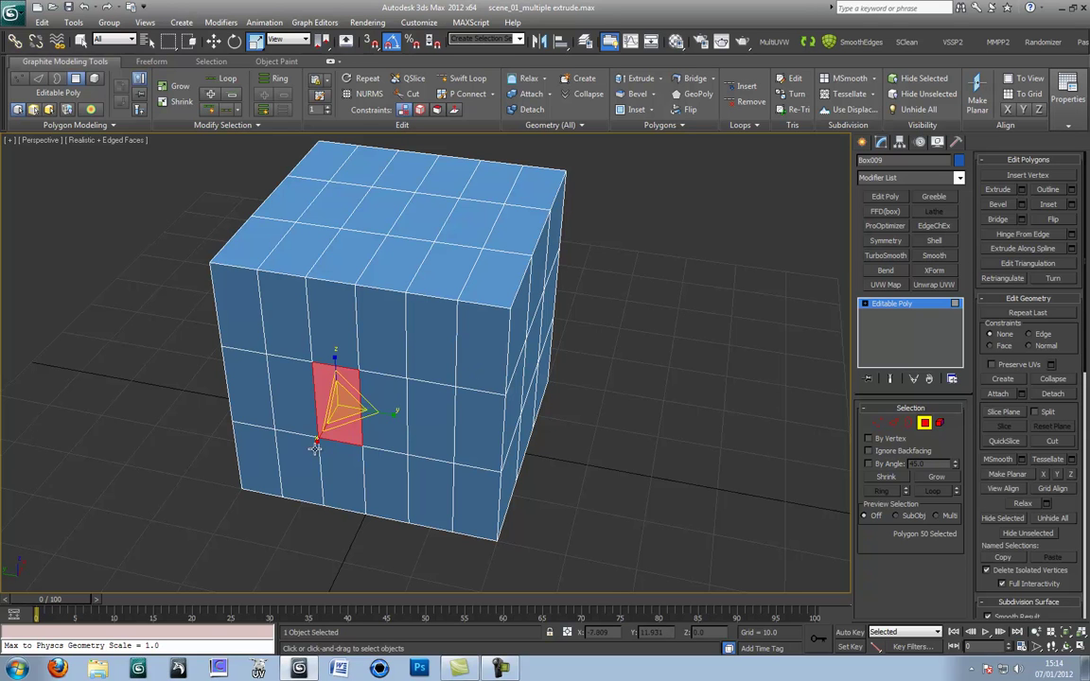
left_click(1071, 235)
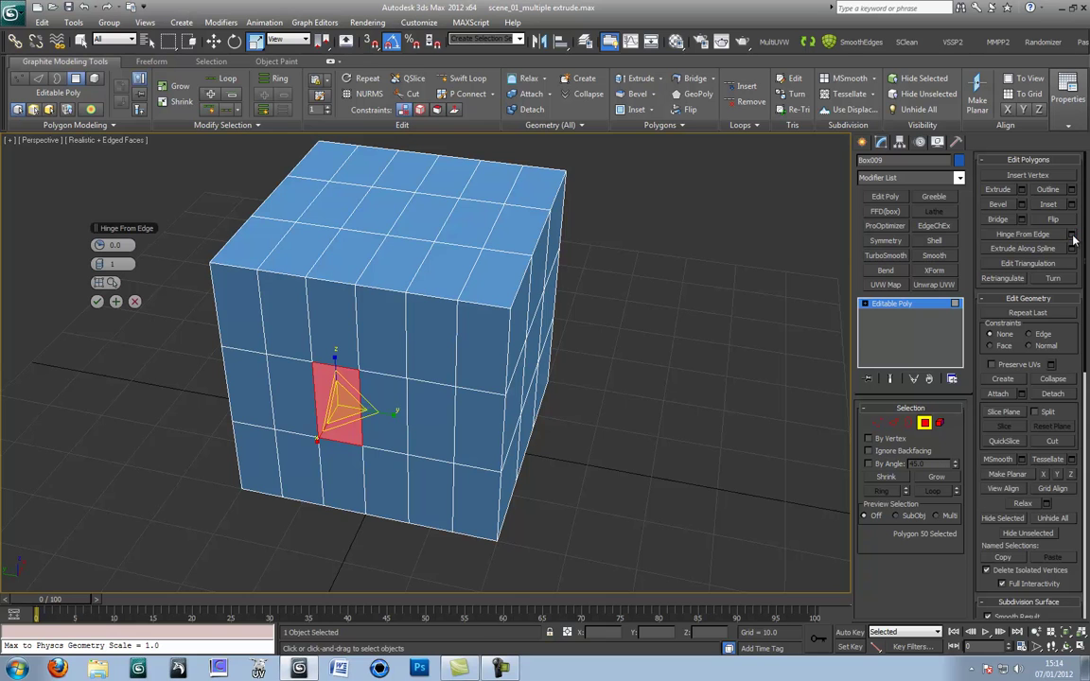
scroll(260, 295, "up", 5)
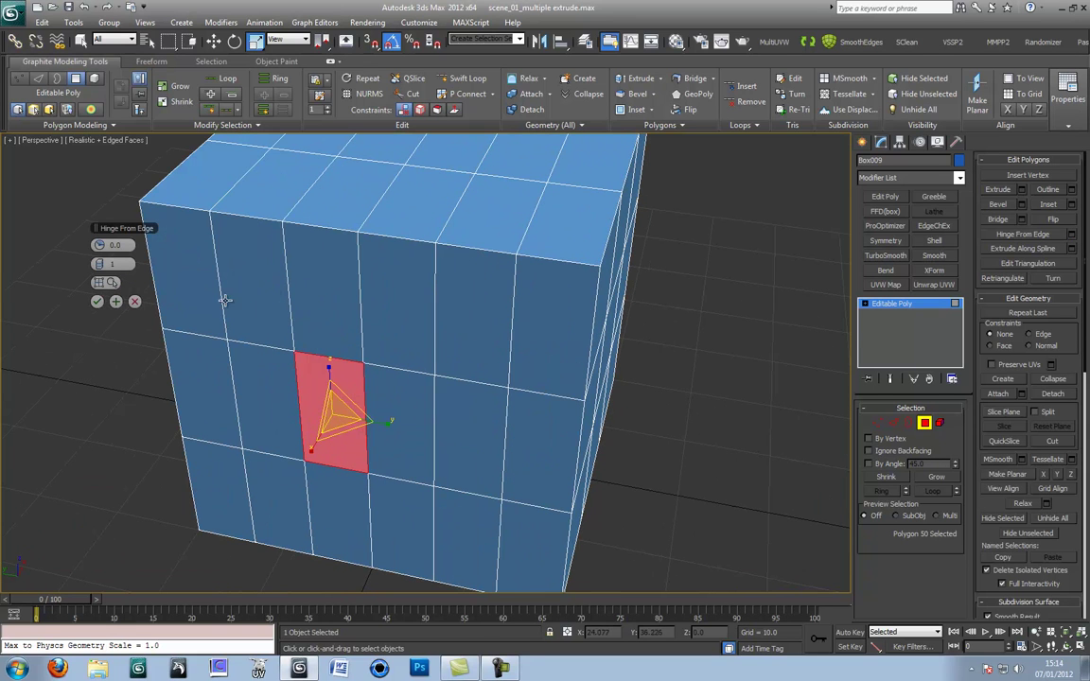
left_click(106, 283)
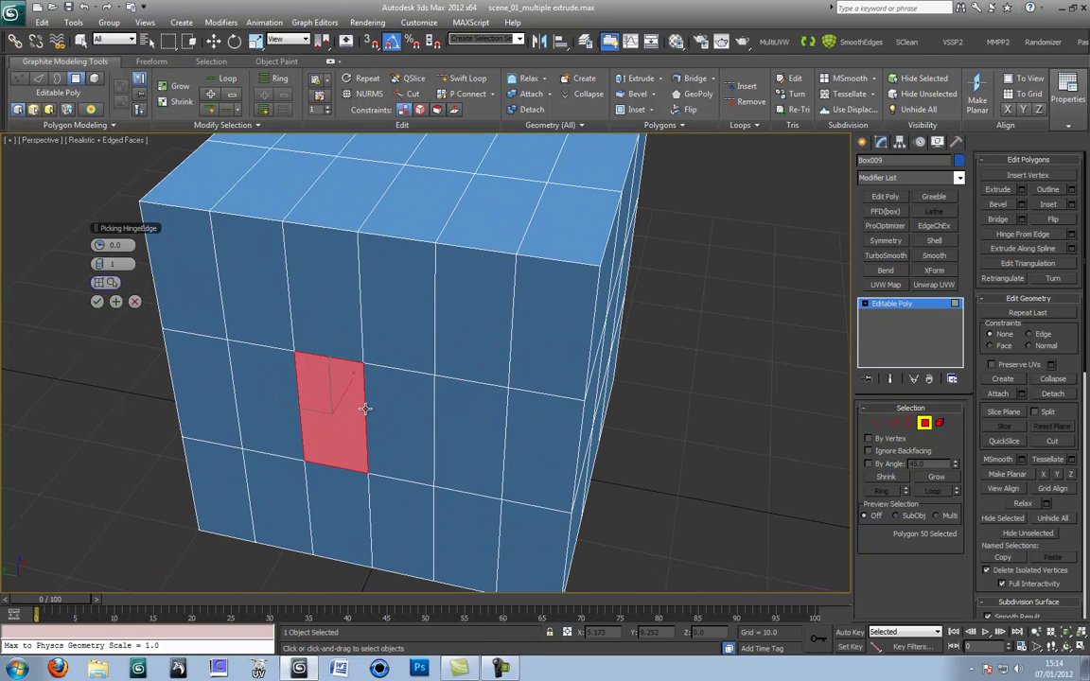
left_click(328, 366)
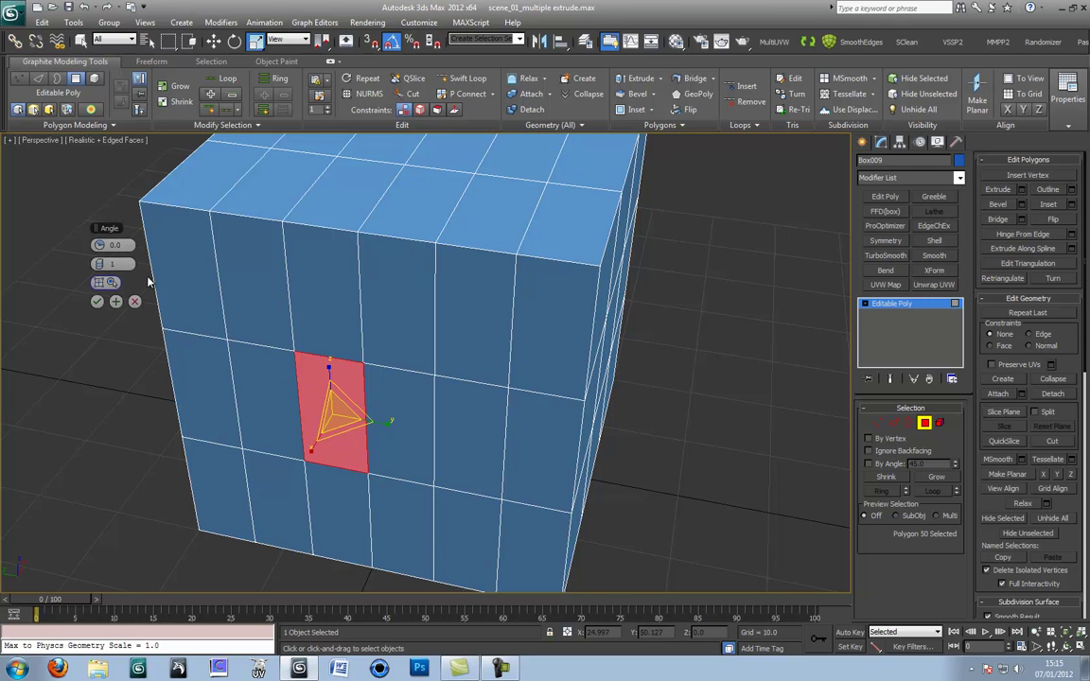
- Set the hinge angle to -180 degrees, raise the segment count, and apply the inward hinge to the box
type("-180")
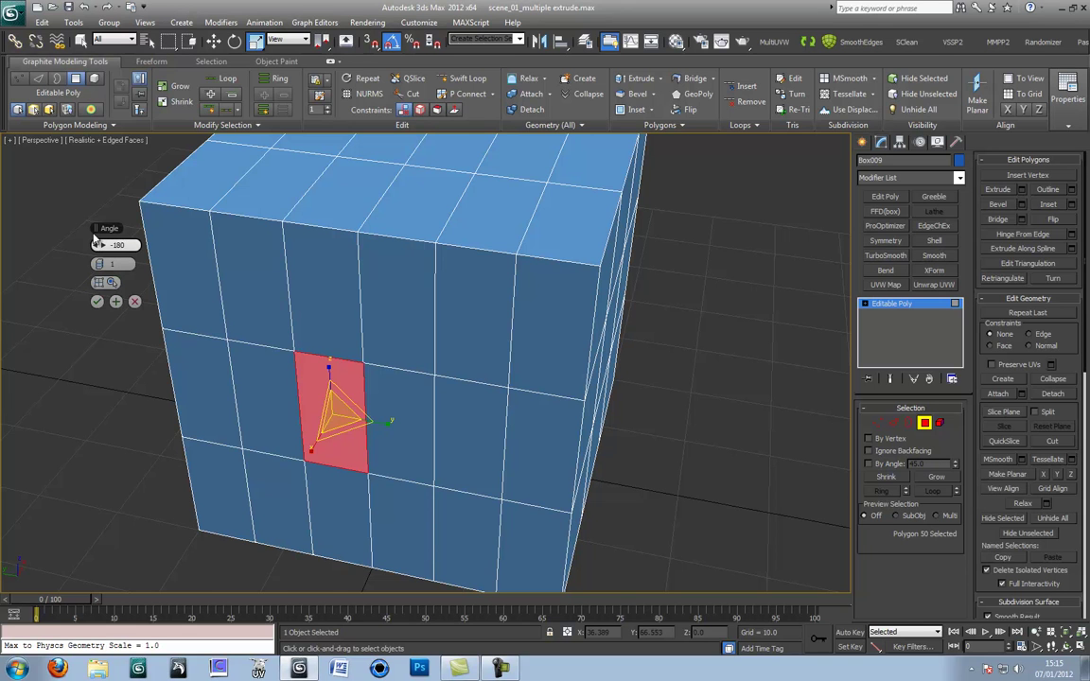
key("Return")
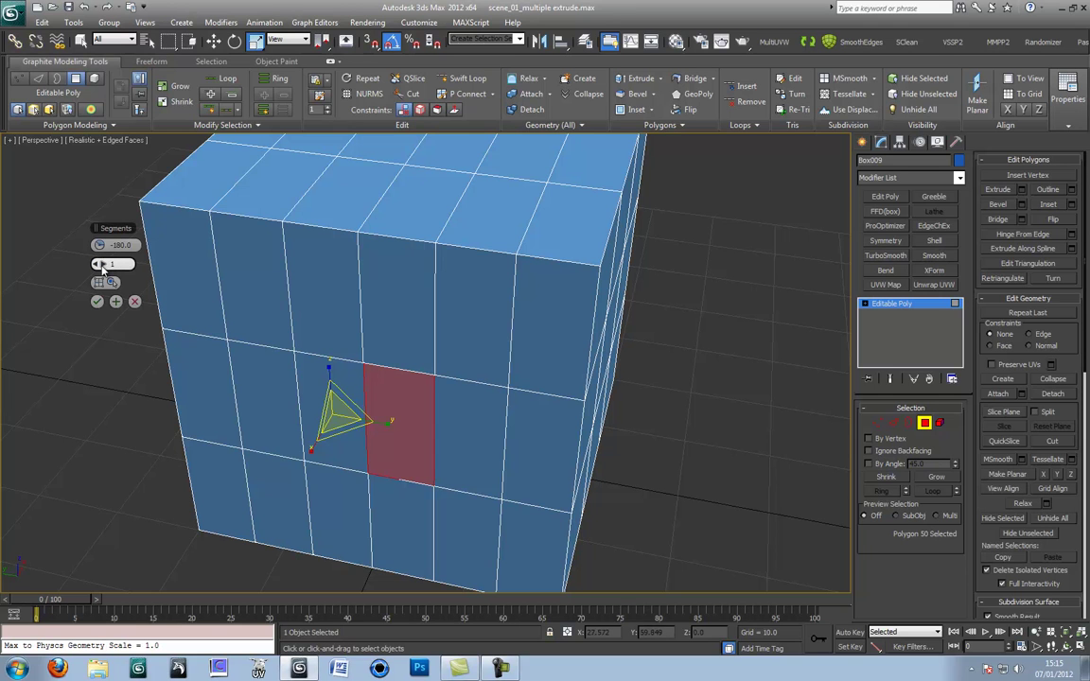
left_click_drag(104, 268, 105, 270)
left_click(97, 301)
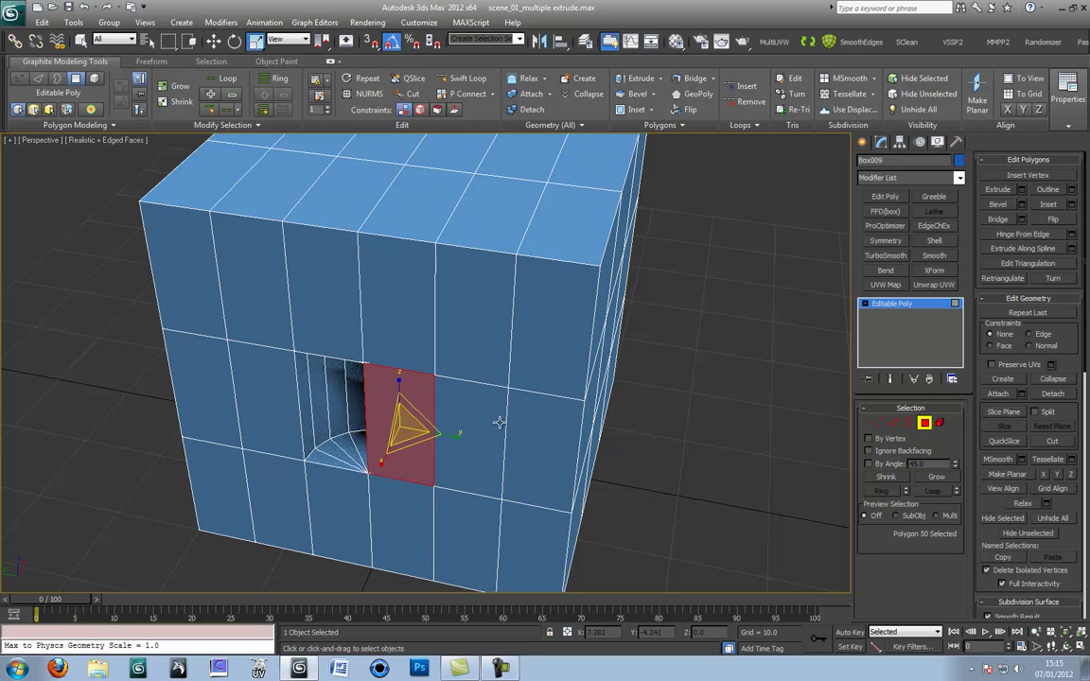
- Delete the hinge's end polygon and the polygon overlapping it to open up the half-round recess in the box
middle_click_drag(496, 423, 491, 414, "alt")
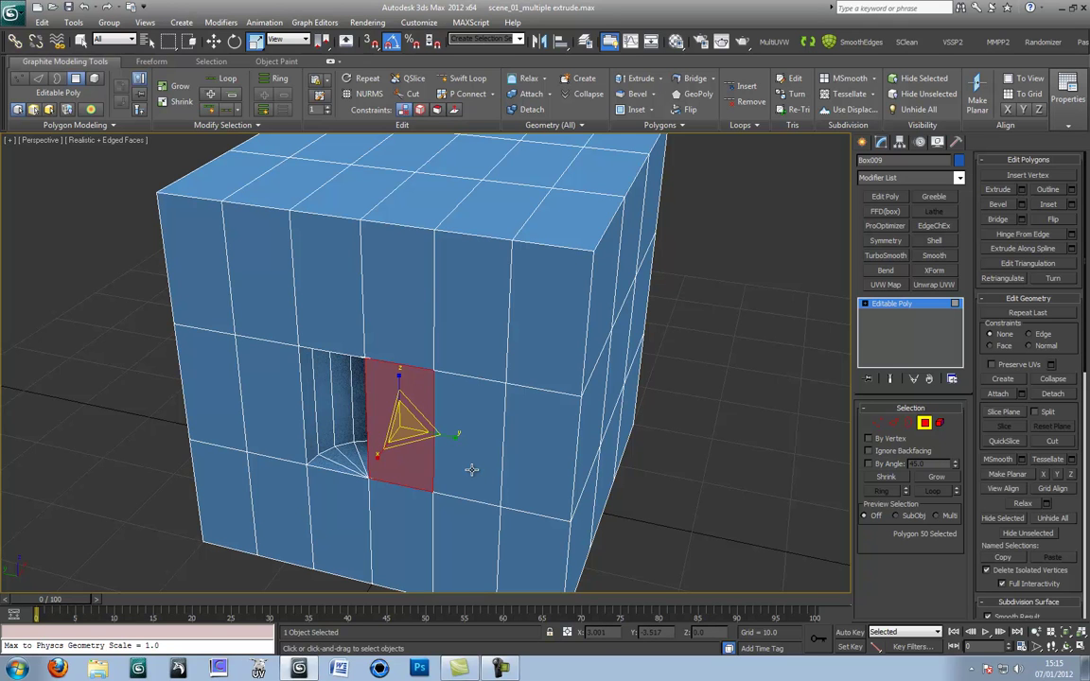
key("Delete")
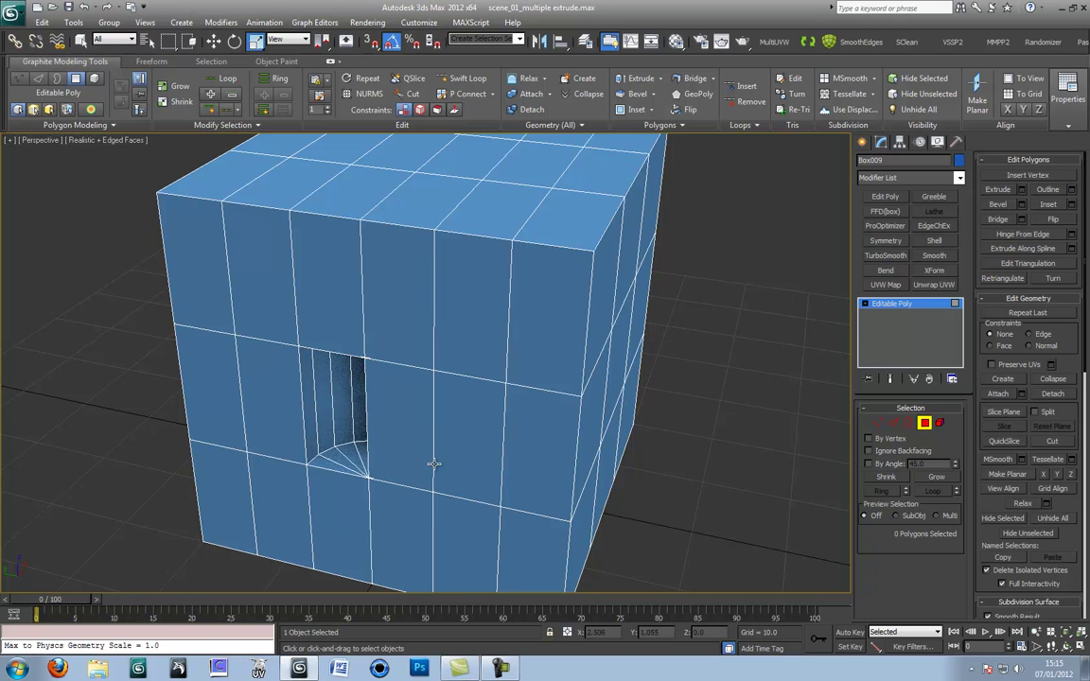
left_click(410, 454)
key("Delete")
middle_click_drag(489, 478, 418, 442)
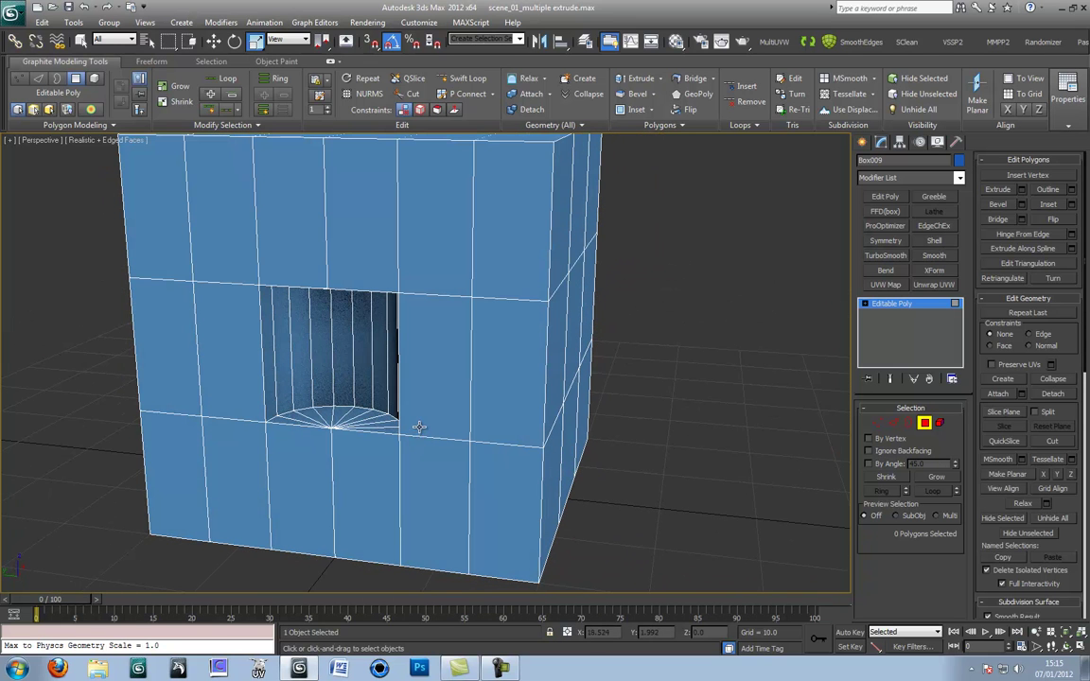
- Select all of the box's vertices and weld them with a threshold of 0.1
left_click(878, 424)
middle_click_drag(507, 469, 485, 445, "alt")
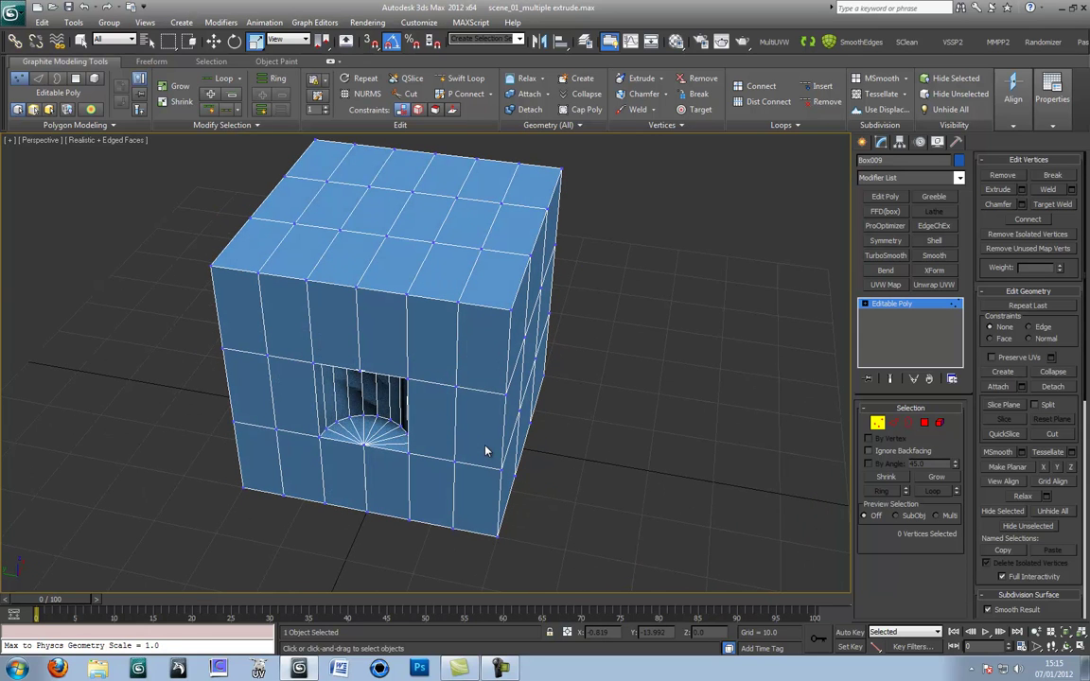
key("ctrl+a")
left_click(1052, 89)
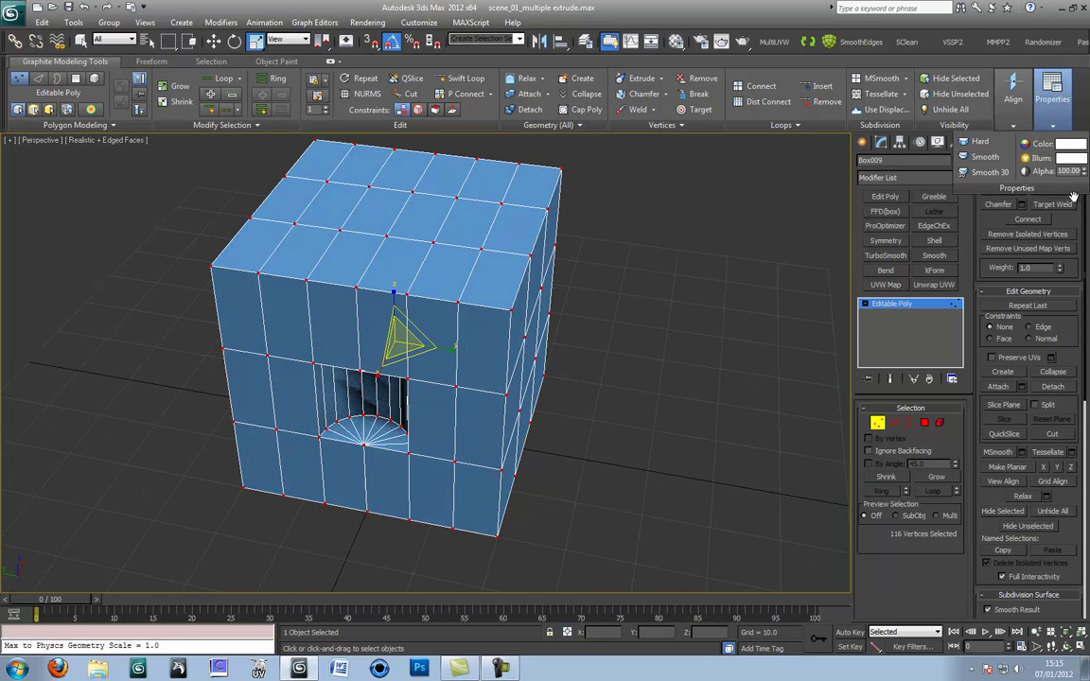
left_click(1070, 189)
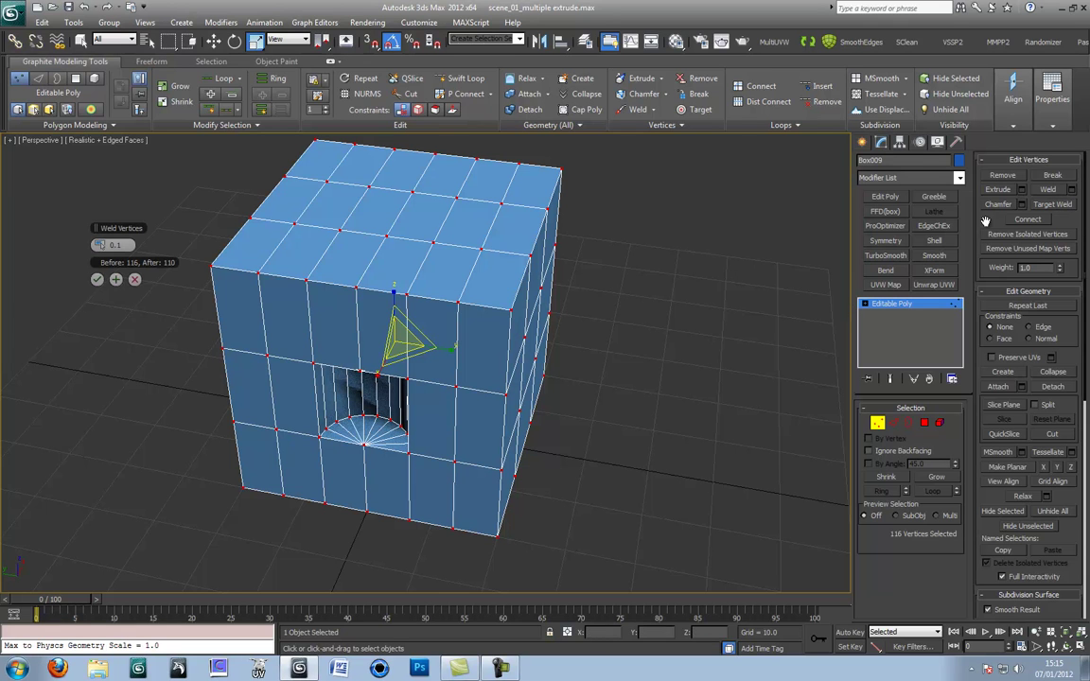
left_click(97, 282)
left_click(586, 412)
middle_click_drag(586, 411, 365, 464, "alt")
scroll(452, 426, "up", 3)
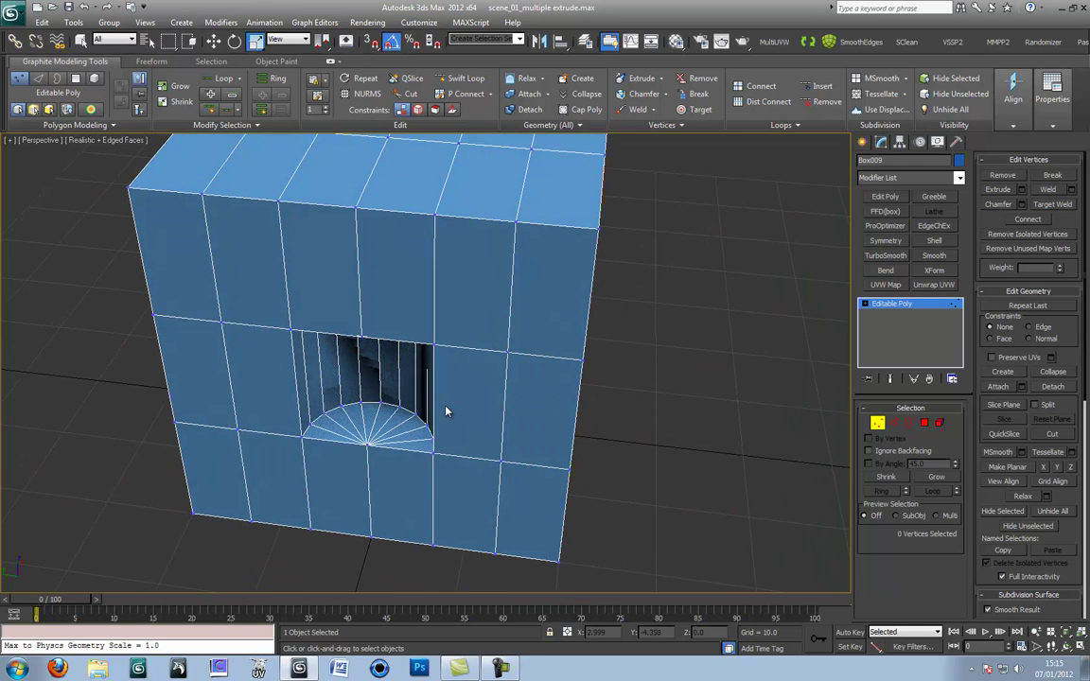
middle_click_drag(667, 460, 673, 452, "alt")
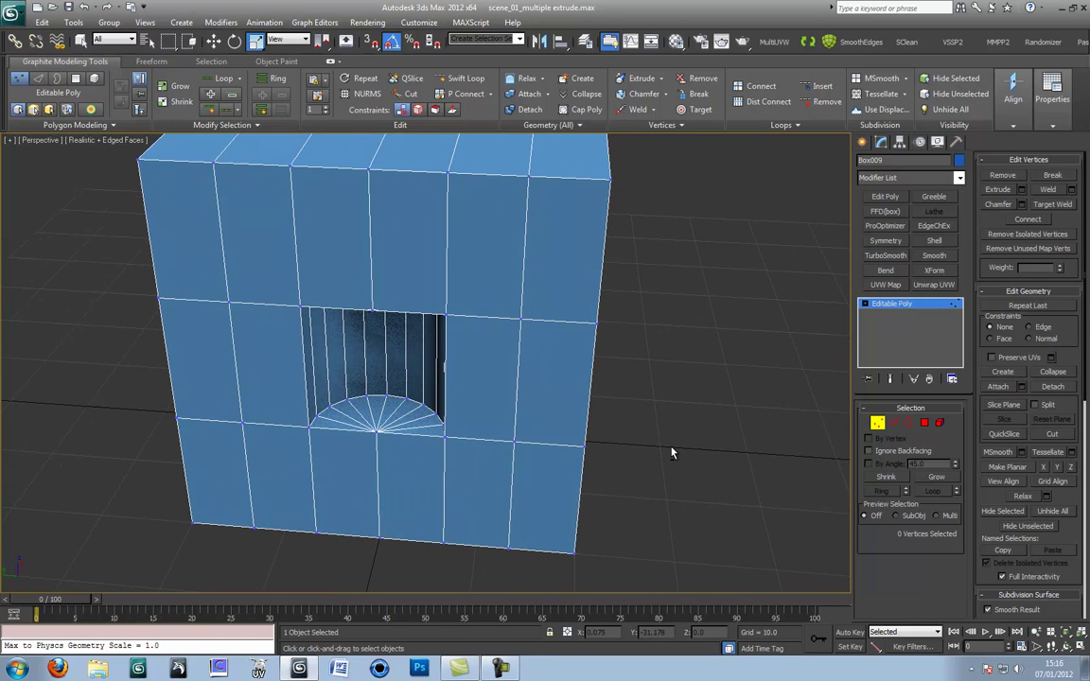
- Select the four central wall polygons at the back of the half-round recess
left_click(924, 423)
middle_click_drag(418, 382, 369, 377, "alt")
left_click(363, 373)
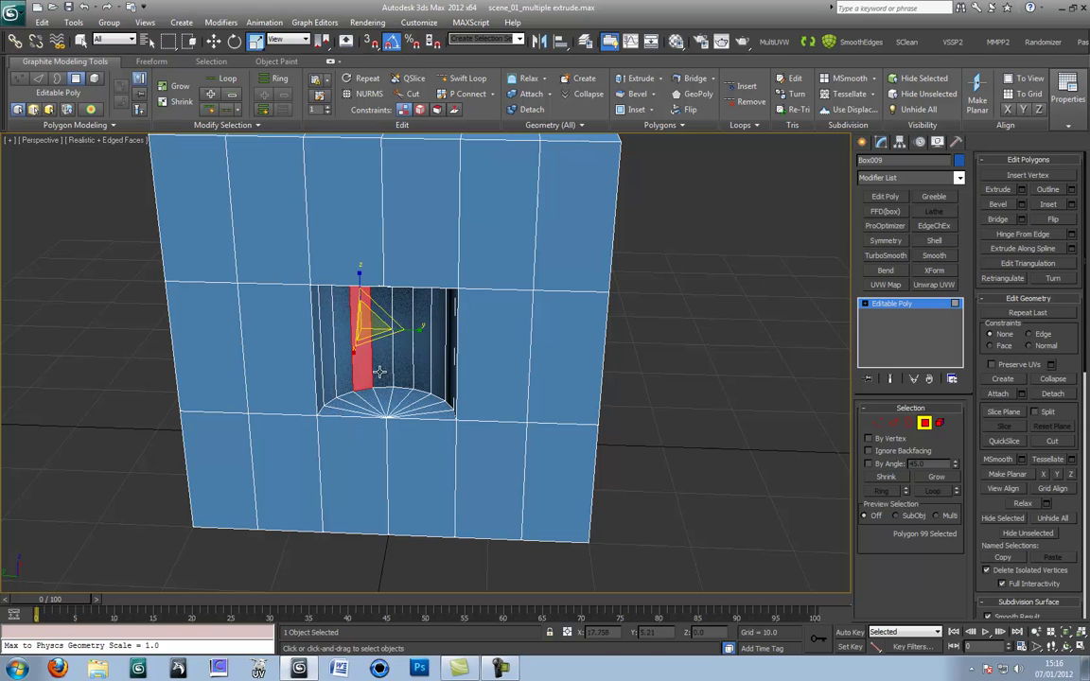
left_click(384, 369, "ctrl")
left_click(407, 367, "ctrl")
left_click(423, 368, "ctrl")
mouse_move(423, 368)
middle_mouse_down("alt")
mouse_move(429, 389)
mouse_move(384, 379)
mouse_move(427, 379)
mouse_move(418, 376)
middle_mouse_up("alt")
left_click(347, 379, "ctrl")
left_click(347, 377, "alt")
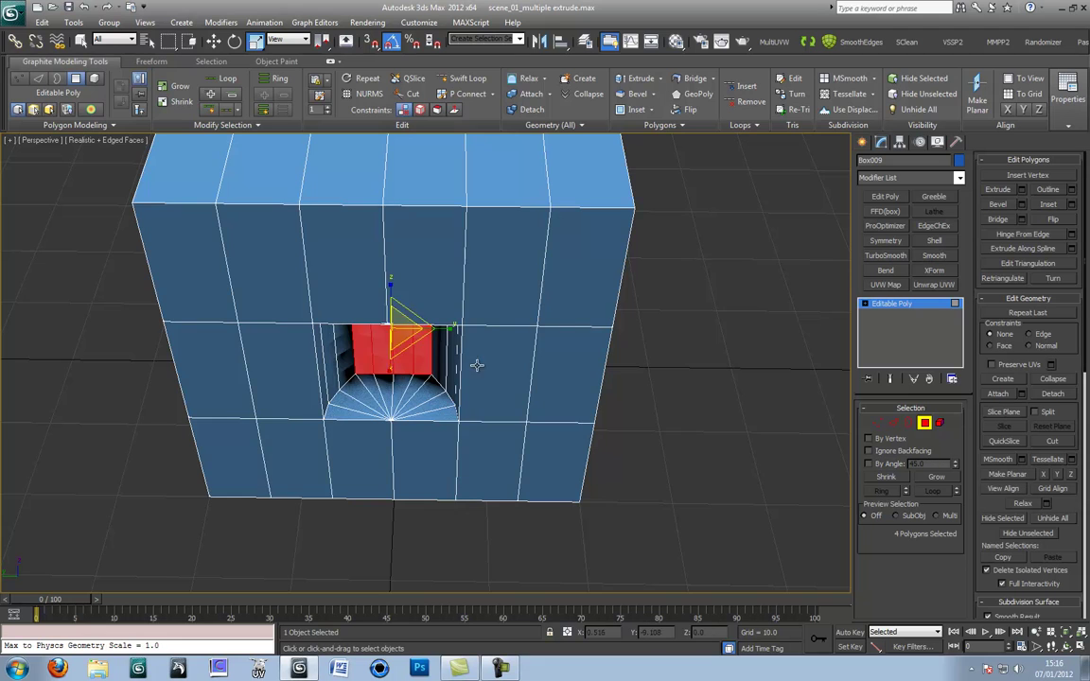
- Inset the four recess polygons as a group and extrude them deep into the box to form a tunnel
middle_click_drag(474, 365, 480, 284, "alt")
left_click(1048, 204)
left_click_drag(382, 346, 499, 342)
left_click(997, 189)
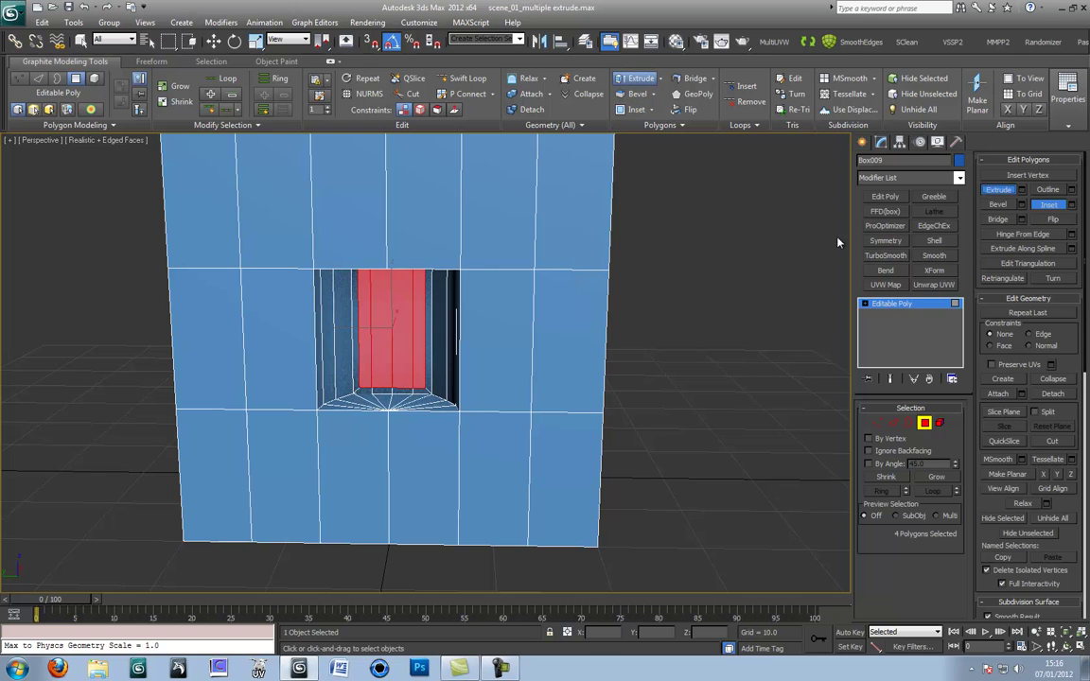
left_click_drag(382, 360, 391, 428)
middle_click_drag(391, 428, 448, 432, "alt")
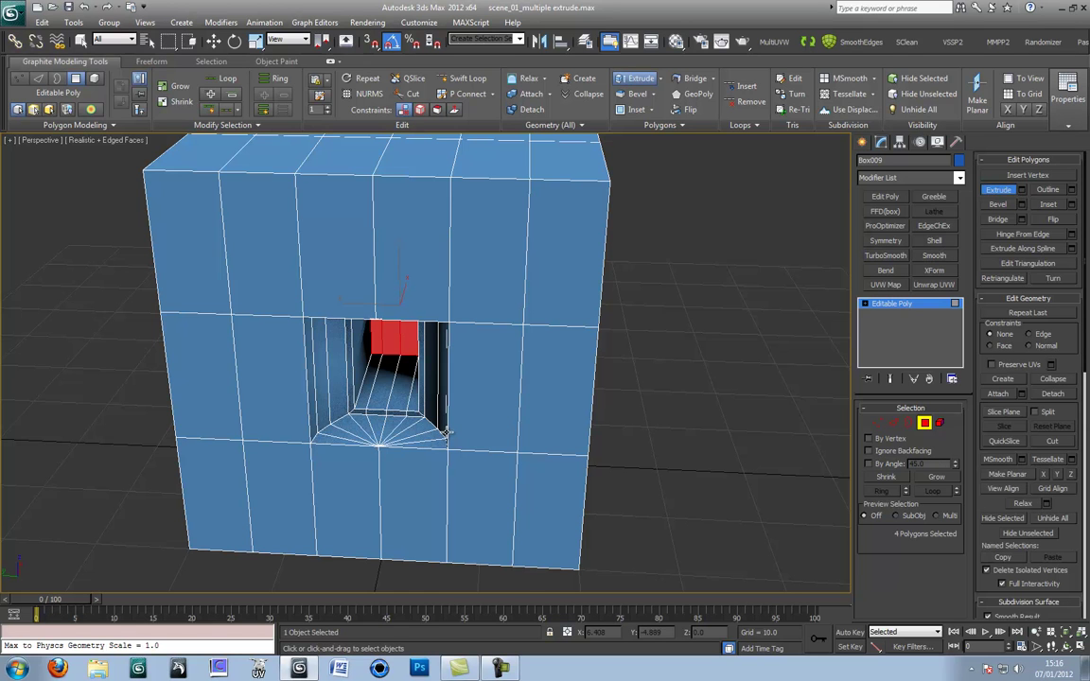
left_click(924, 423)
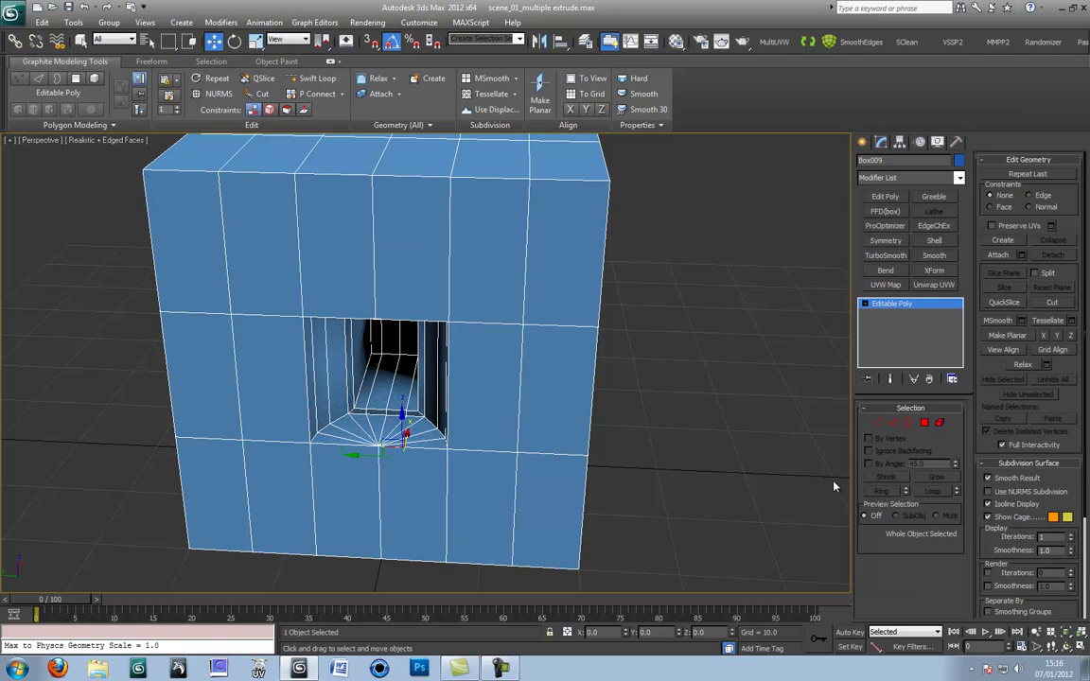
- Hinge the box's top middle-row polygon, third from the left, freehand around its short edge nearest the recess until it leans past vertical
scroll(459, 464, "down", 2)
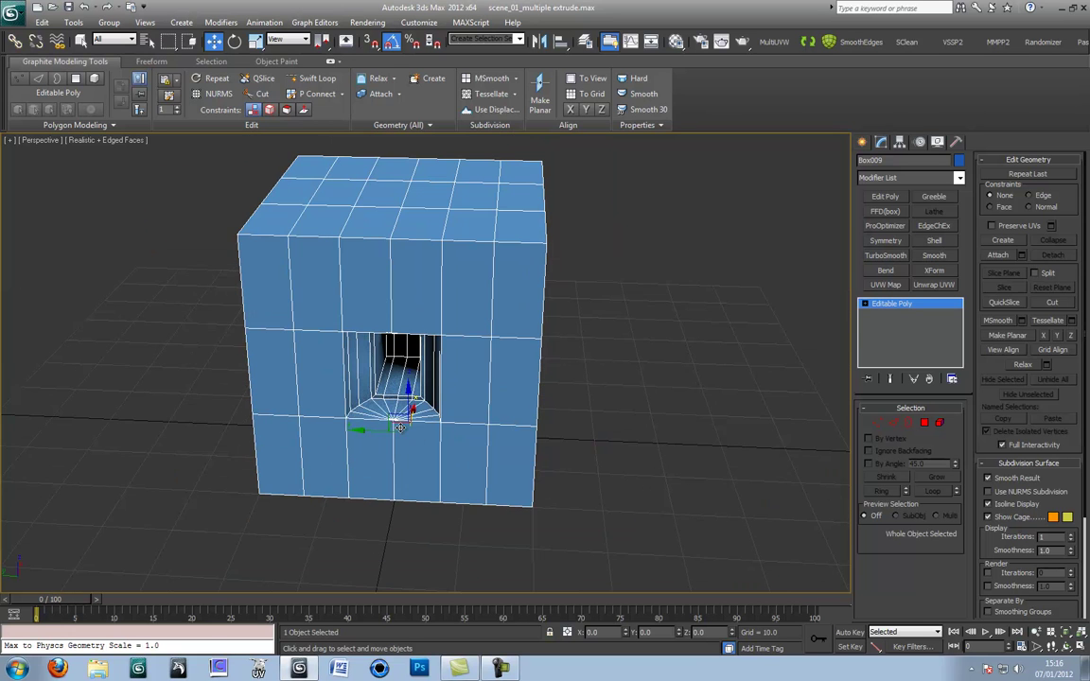
middle_click_drag(400, 428, 418, 445, "alt")
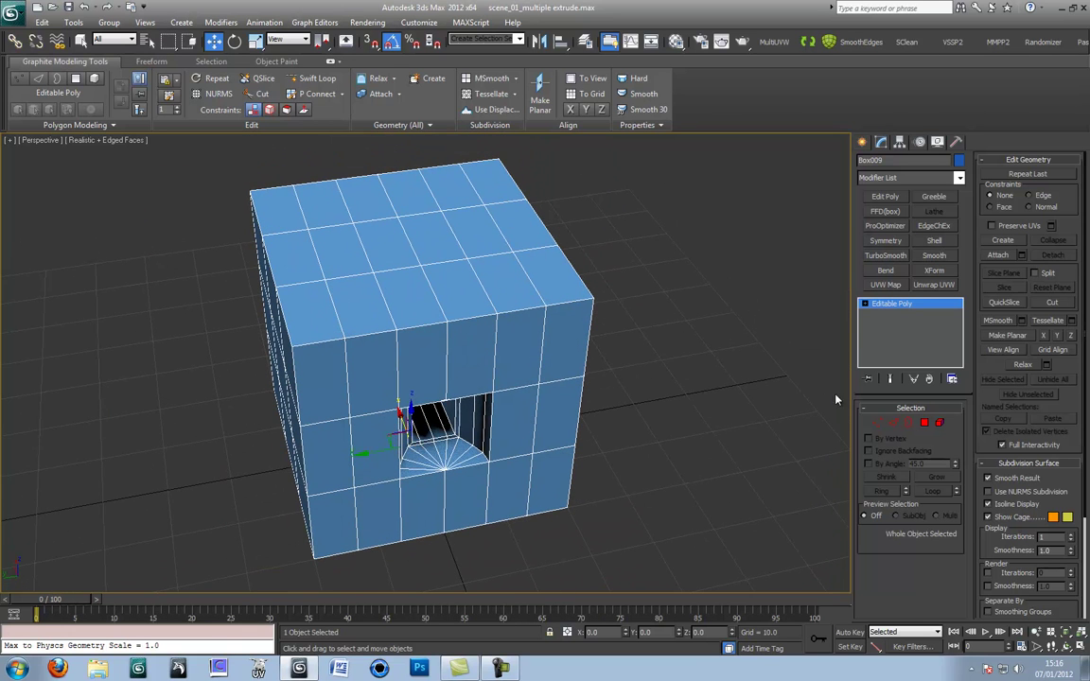
left_click(924, 423)
left_click(365, 227)
middle_click_drag(378, 386, 579, 433, "alt")
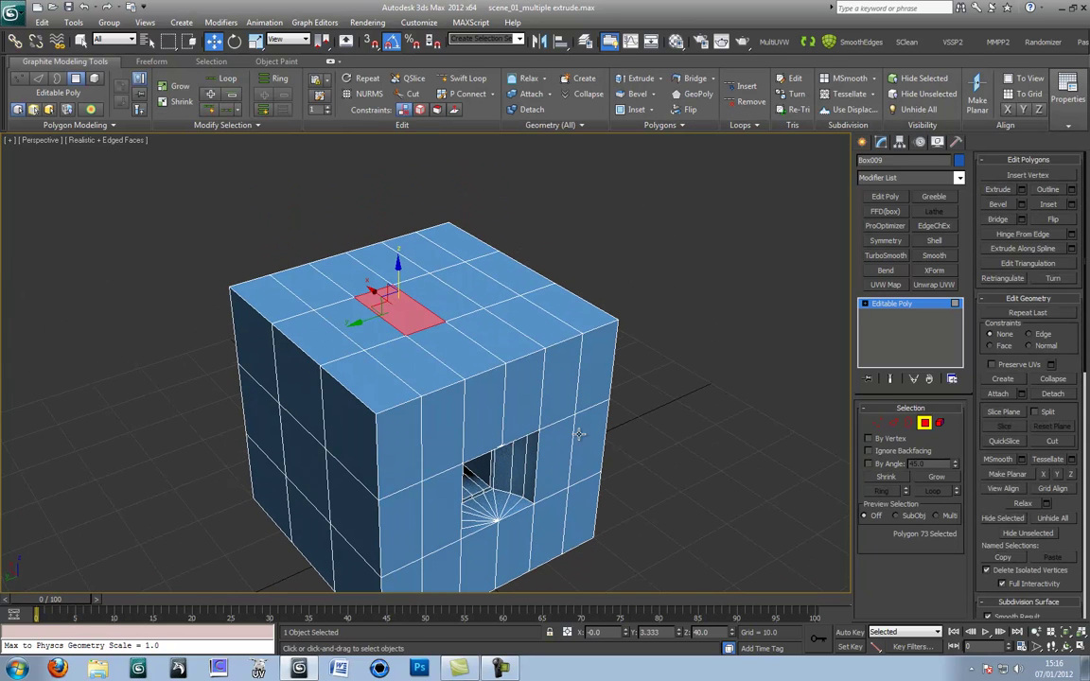
left_click(1019, 235)
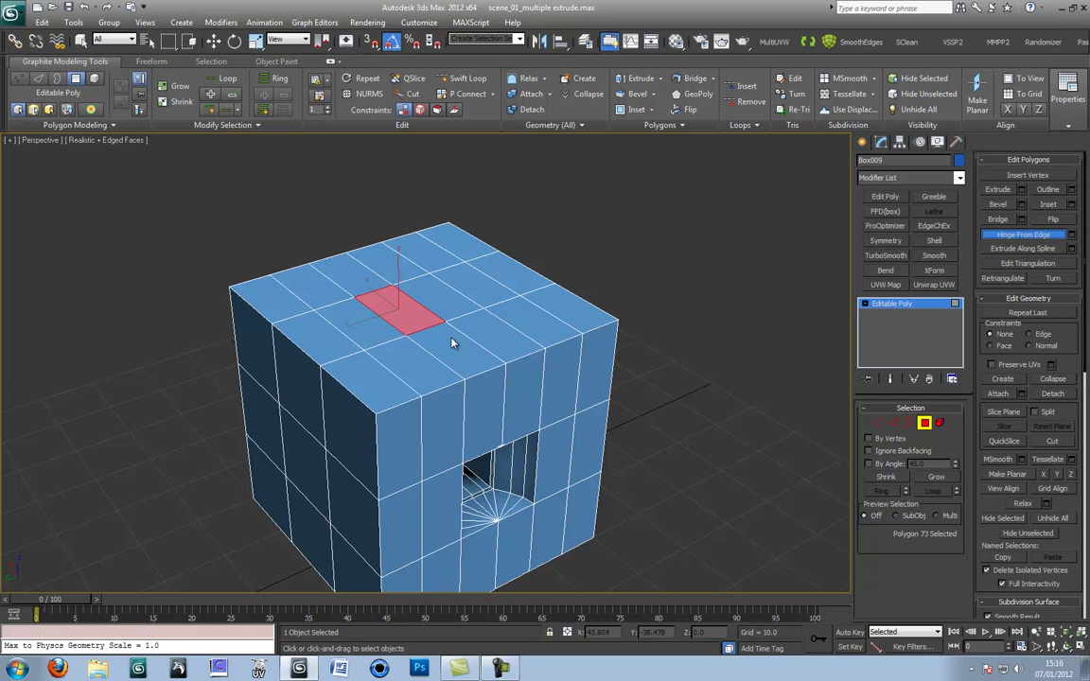
scroll(452, 345, "up", 4)
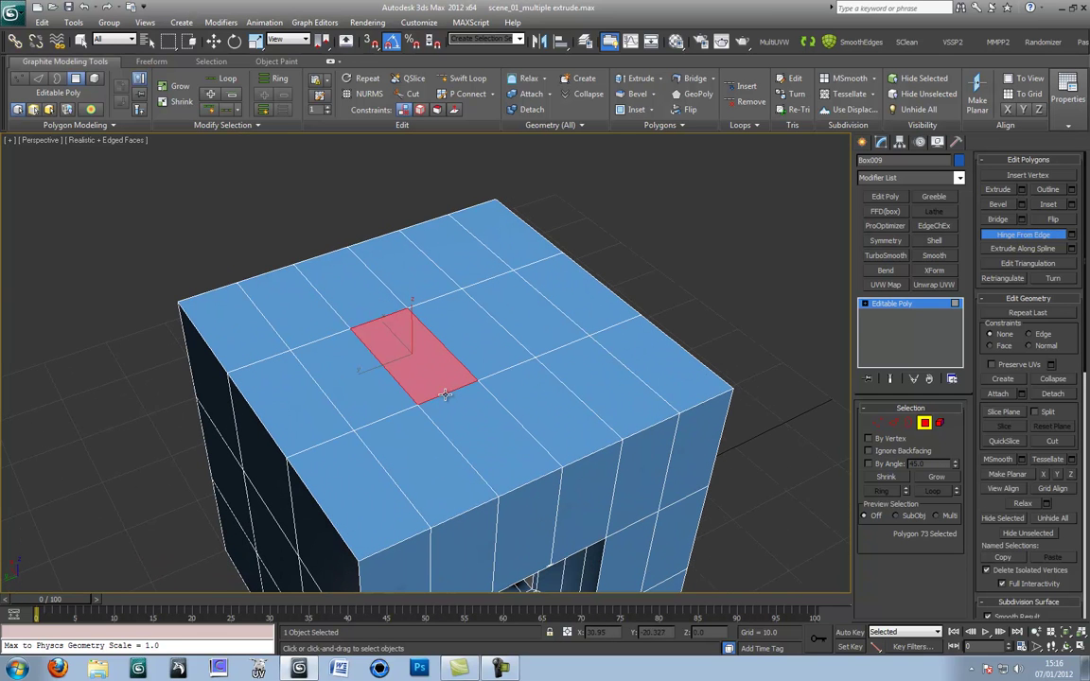
left_click_drag(444, 393, 508, 451)
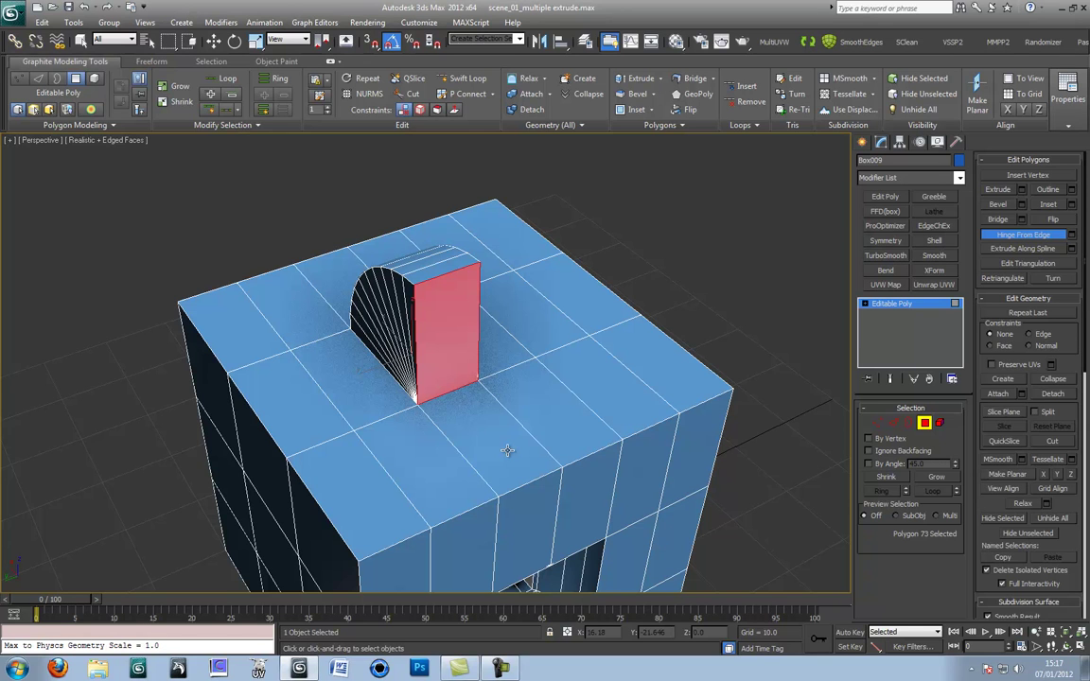
left_click_drag(507, 451, 485, 436)
scroll(495, 438, "down", 6)
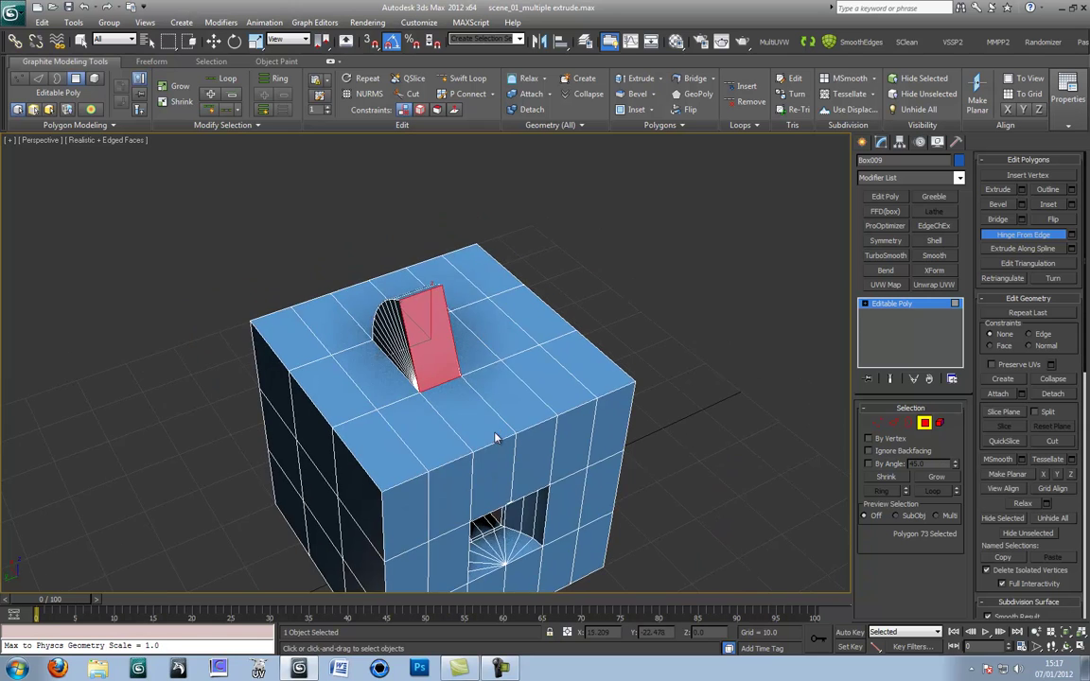
middle_click_drag(498, 437, 489, 404, "alt")
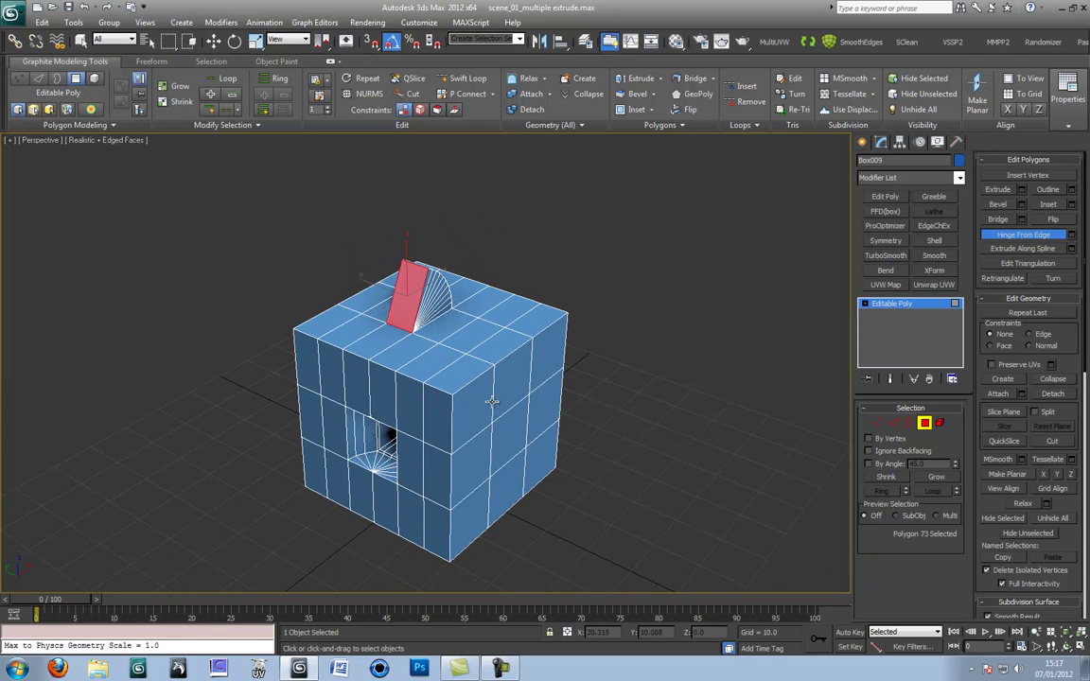
left_click(1071, 234)
left_click_drag(100, 245, 163, 242)
left_click(134, 301)
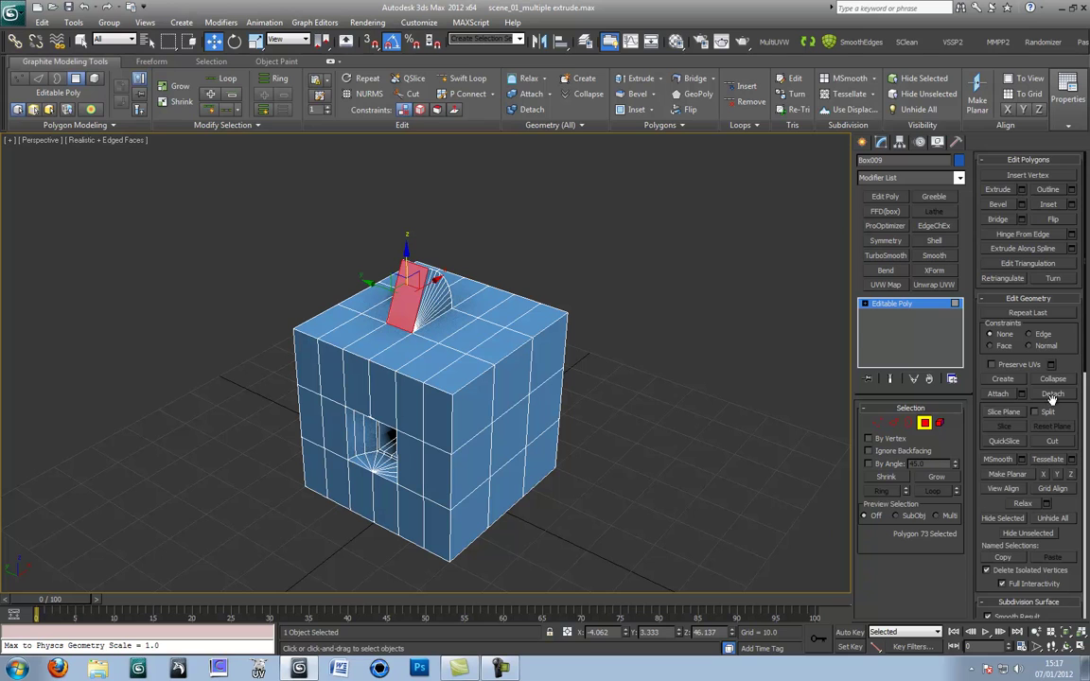
left_click(924, 423)
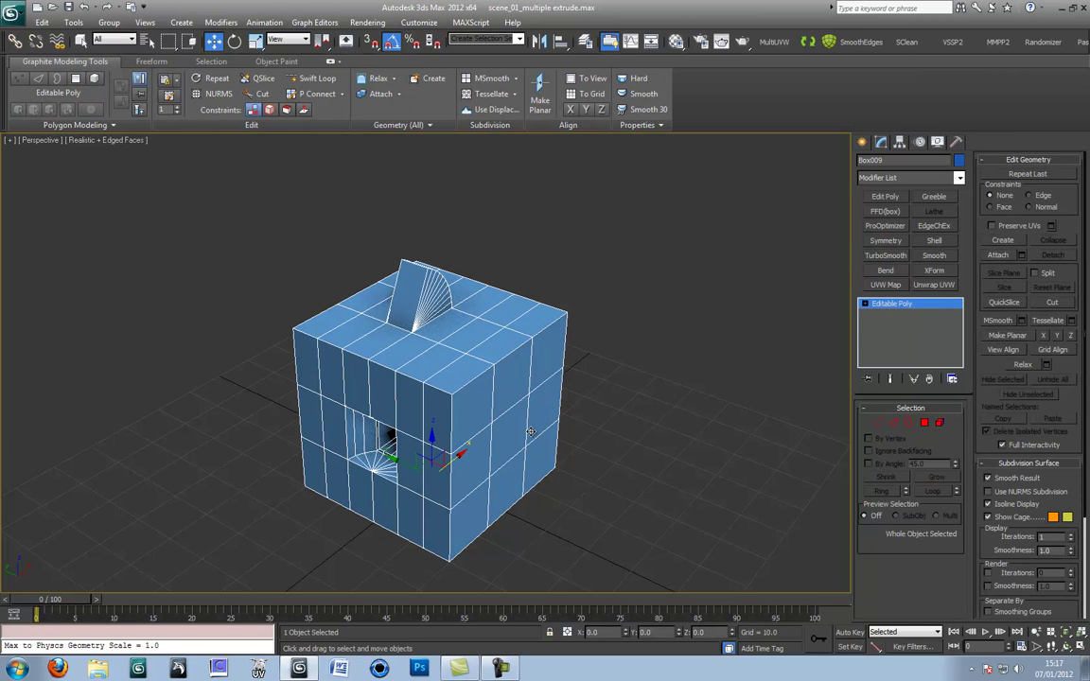